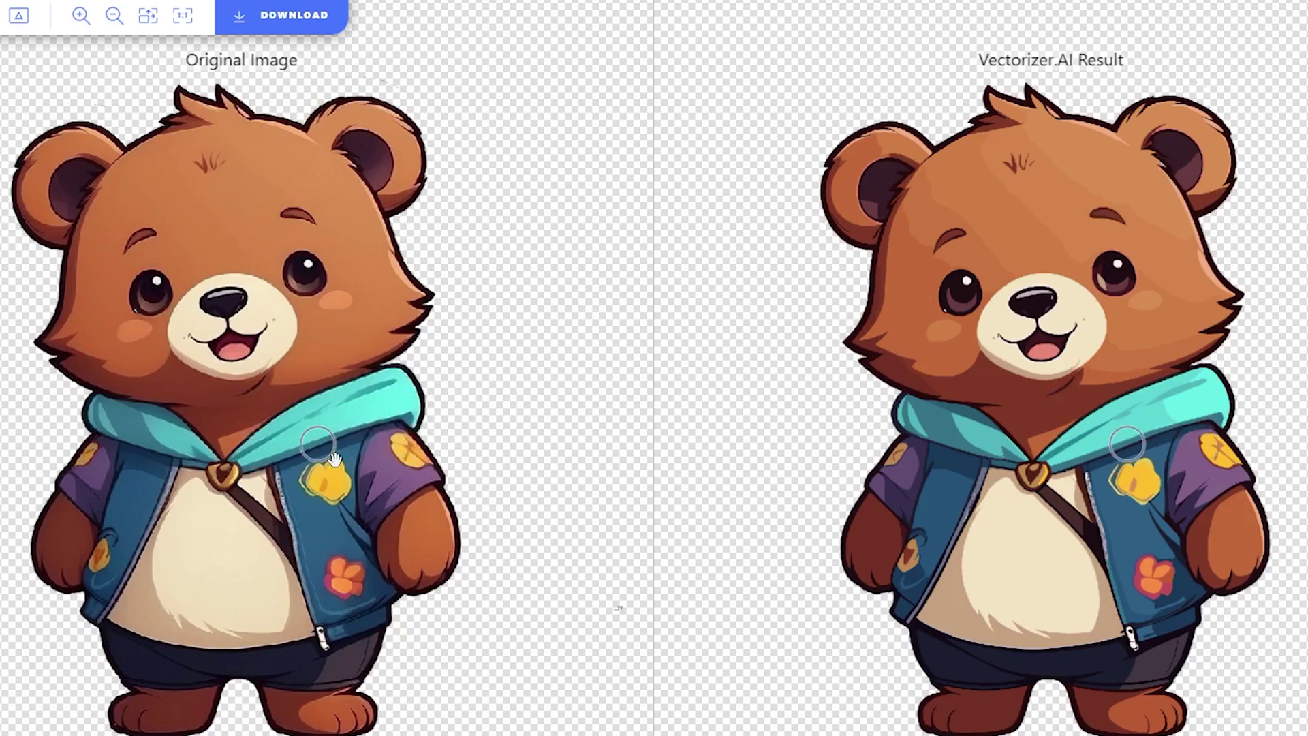
scroll(332, 458, "up", 3)
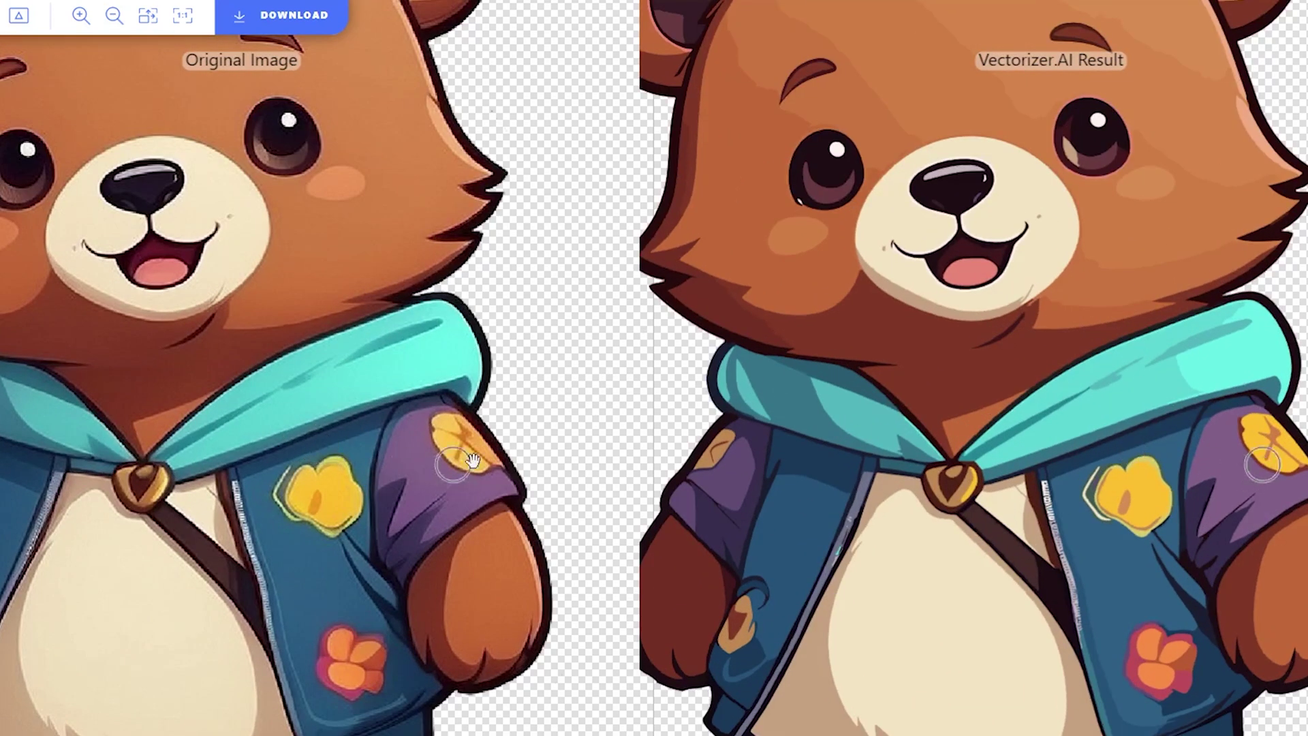
scroll(510, 375, "up", 3)
scroll(511, 374, "up", 2)
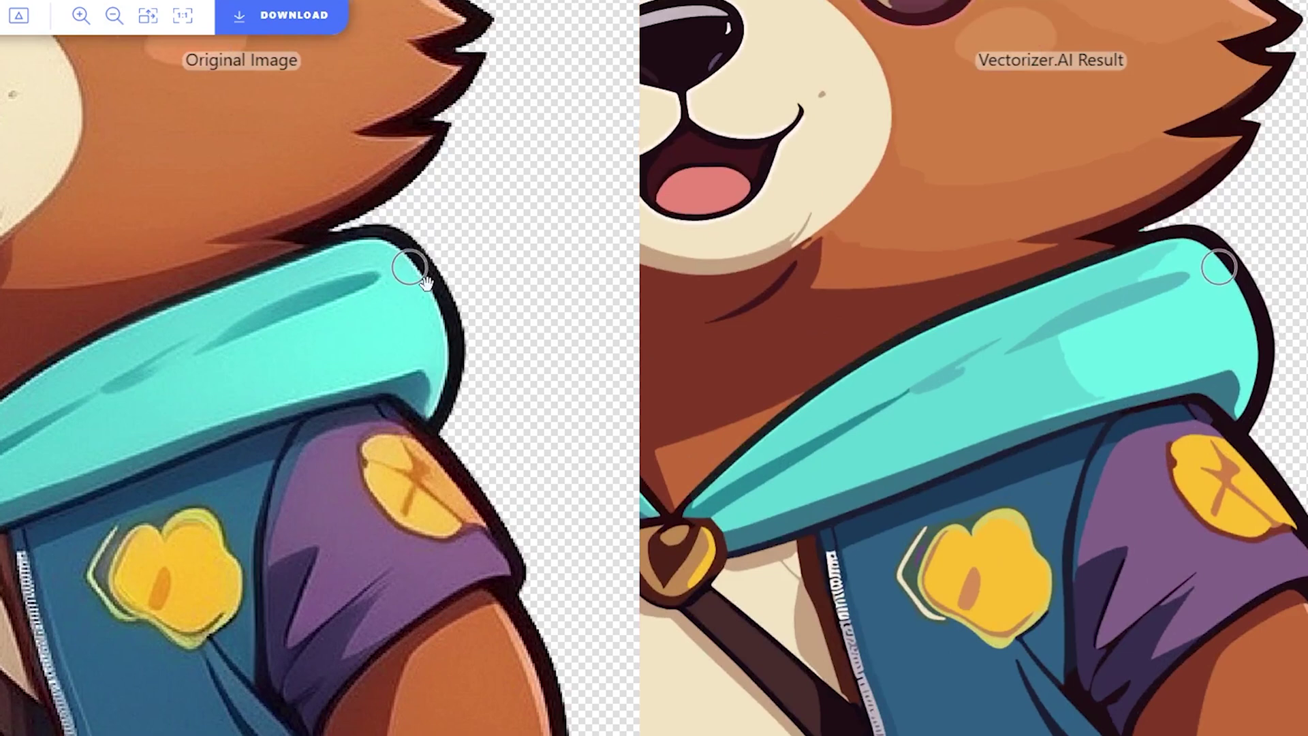
scroll(413, 271, "up", 3)
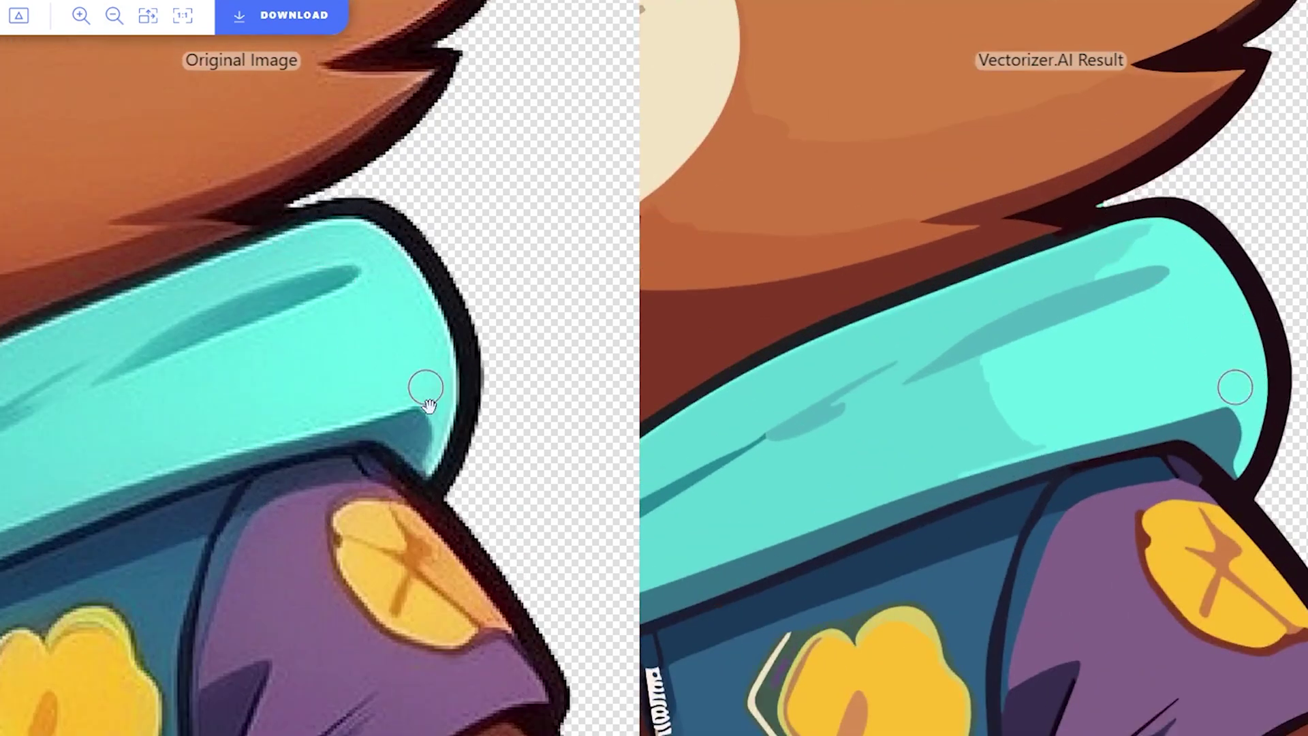
scroll(389, 378, "up", 2)
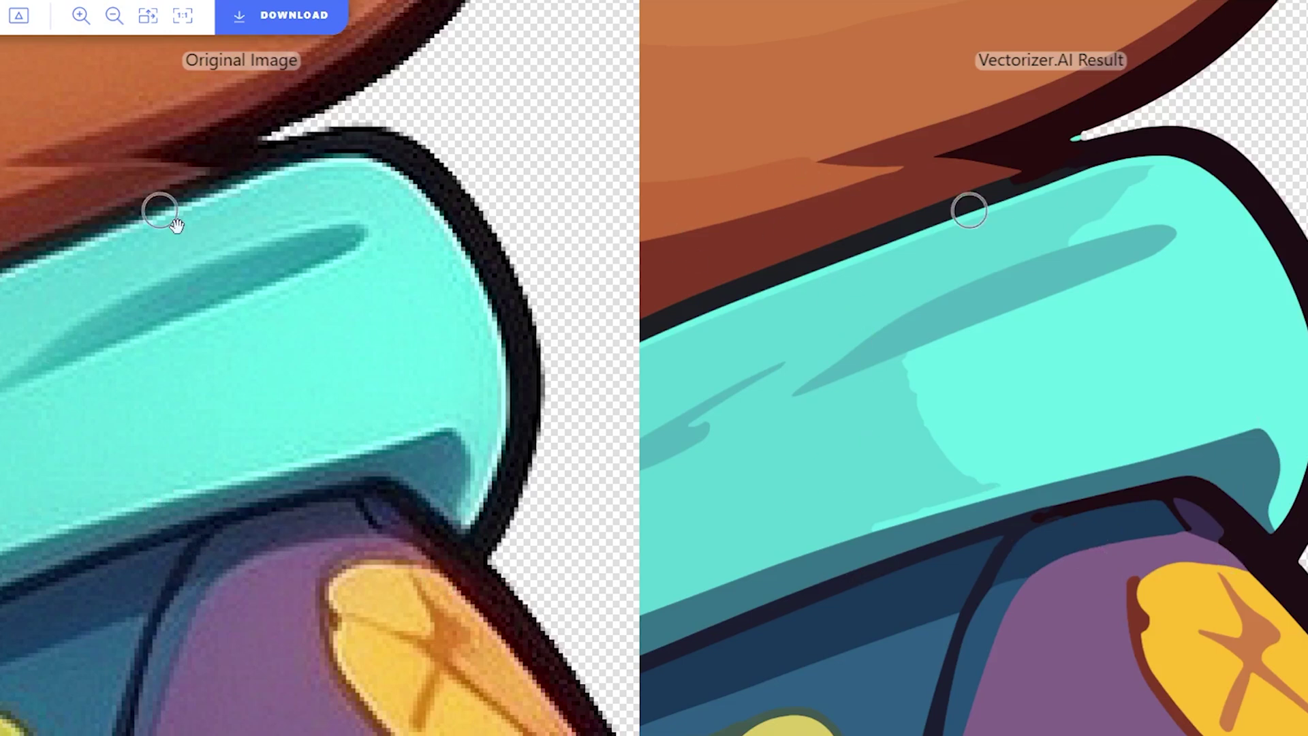
scroll(174, 224, "down", 3)
scroll(173, 224, "down", 3)
scroll(175, 224, "down", 2)
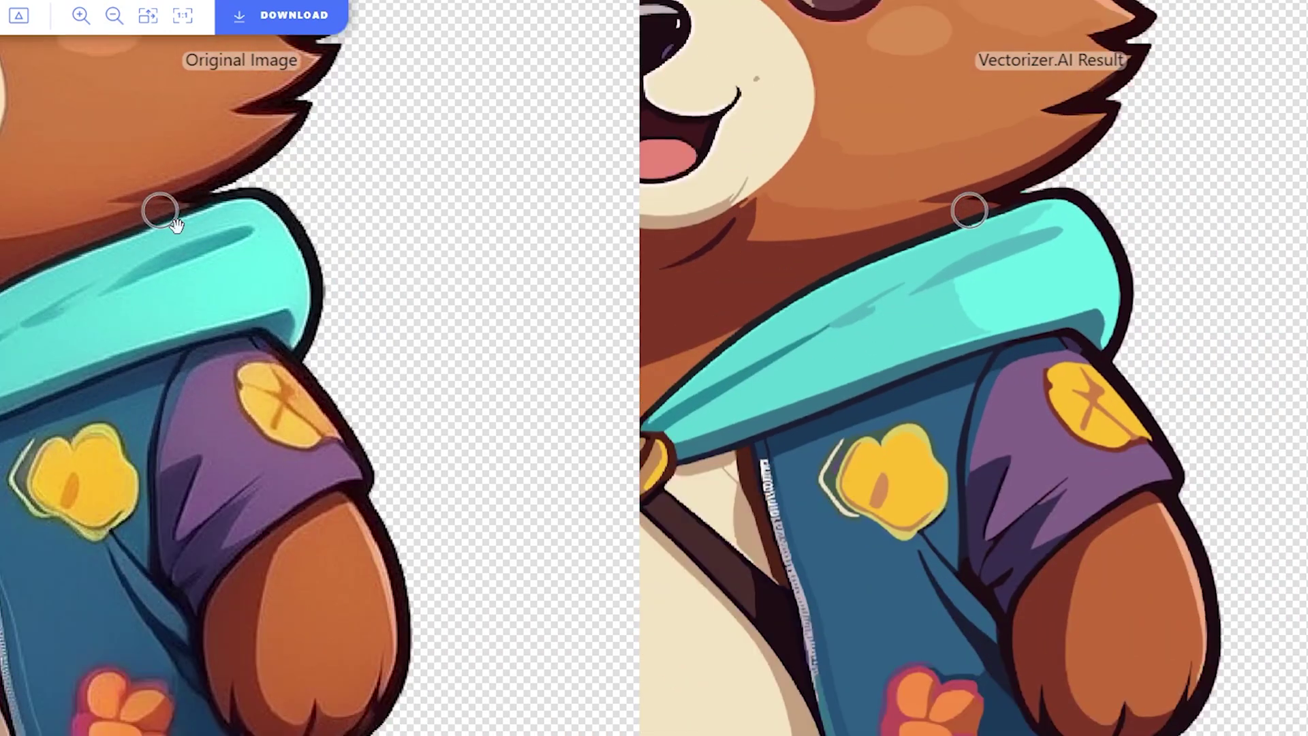
scroll(174, 224, "down", 3)
scroll(174, 223, "down", 3)
scroll(173, 224, "up", 3)
scroll(174, 224, "up", 2)
scroll(174, 223, "up", 2)
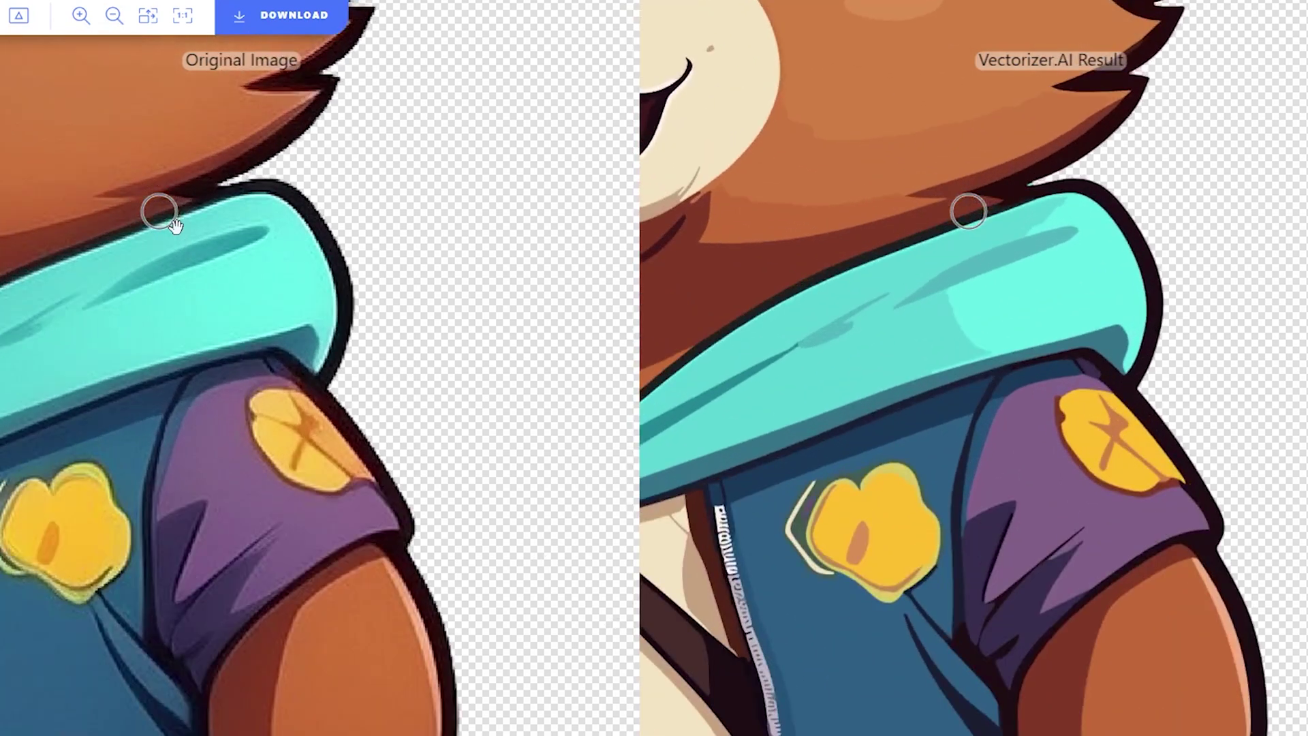
scroll(195, 398, "up", 3)
scroll(173, 409, "up", 2)
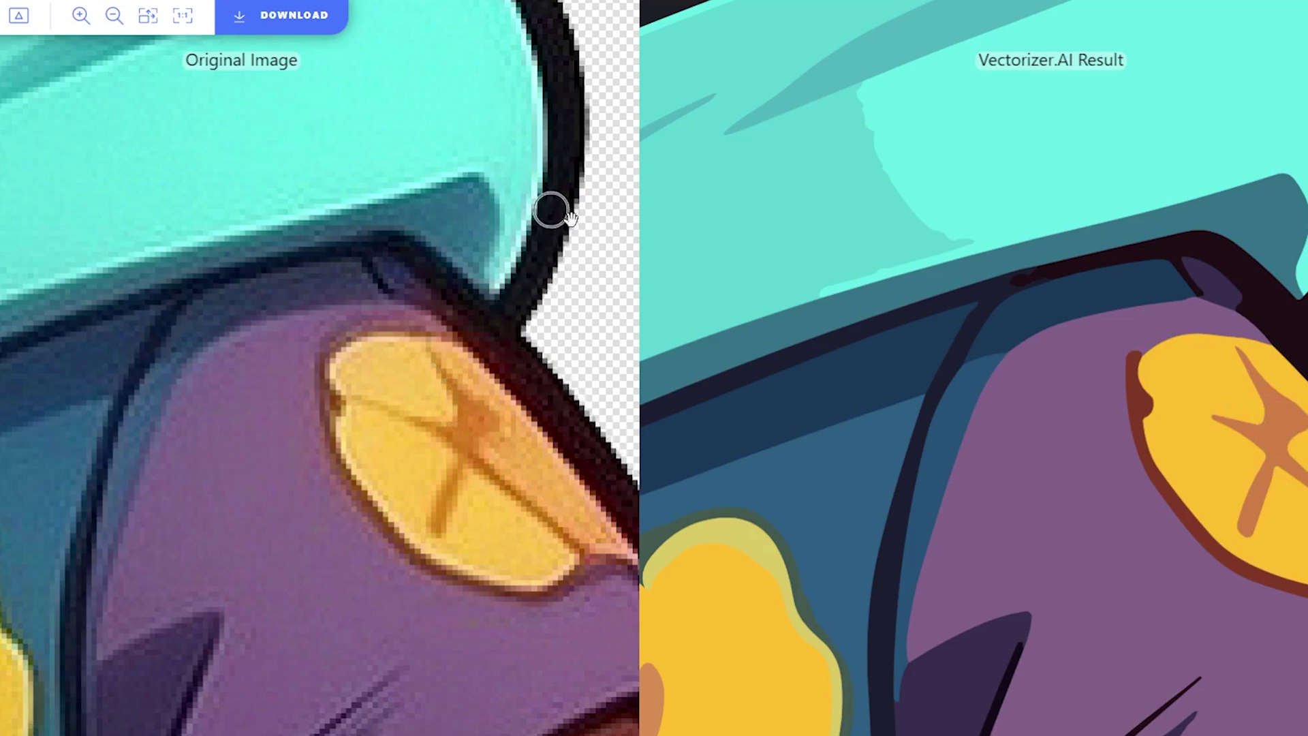
scroll(276, 517, "down", 3)
scroll(276, 515, "down", 2)
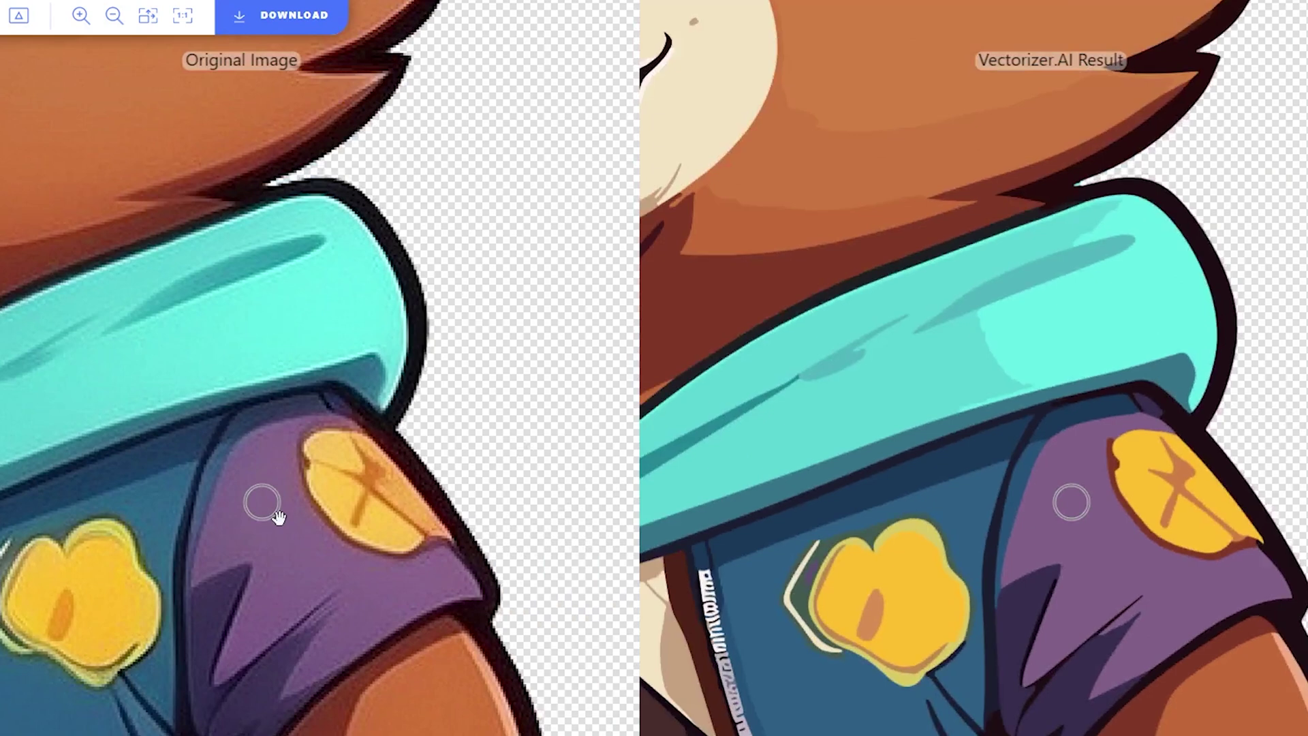
scroll(276, 517, "down", 3)
scroll(276, 516, "down", 3)
scroll(328, 447, "down", 3)
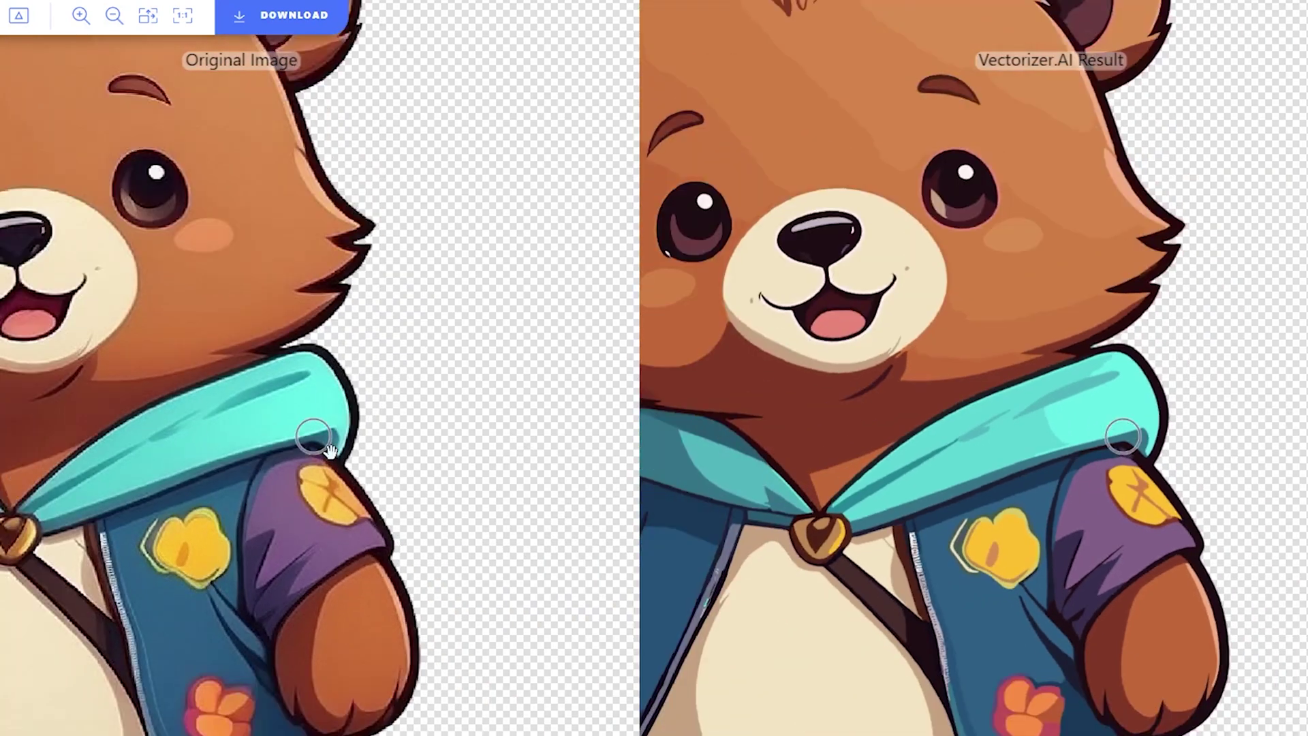
scroll(327, 446, "down", 2)
scroll(328, 447, "down", 3)
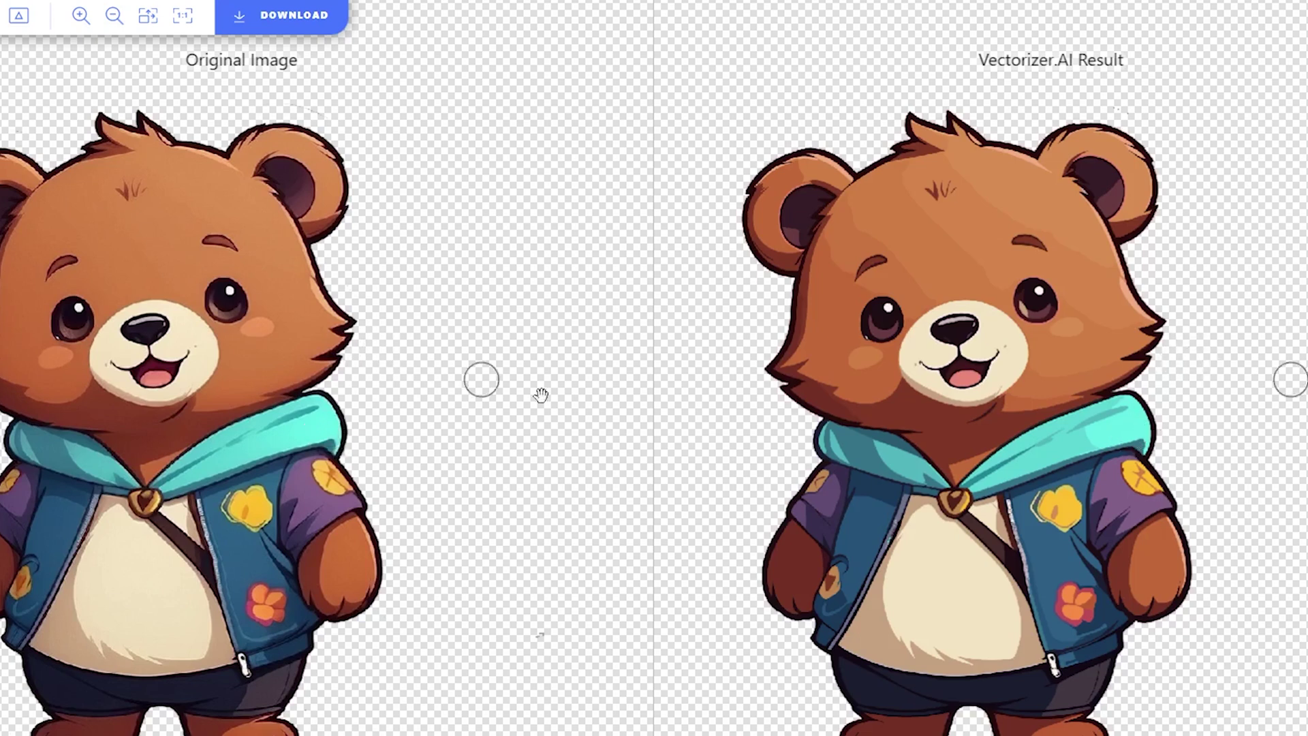
scroll(910, 376, "up", 3)
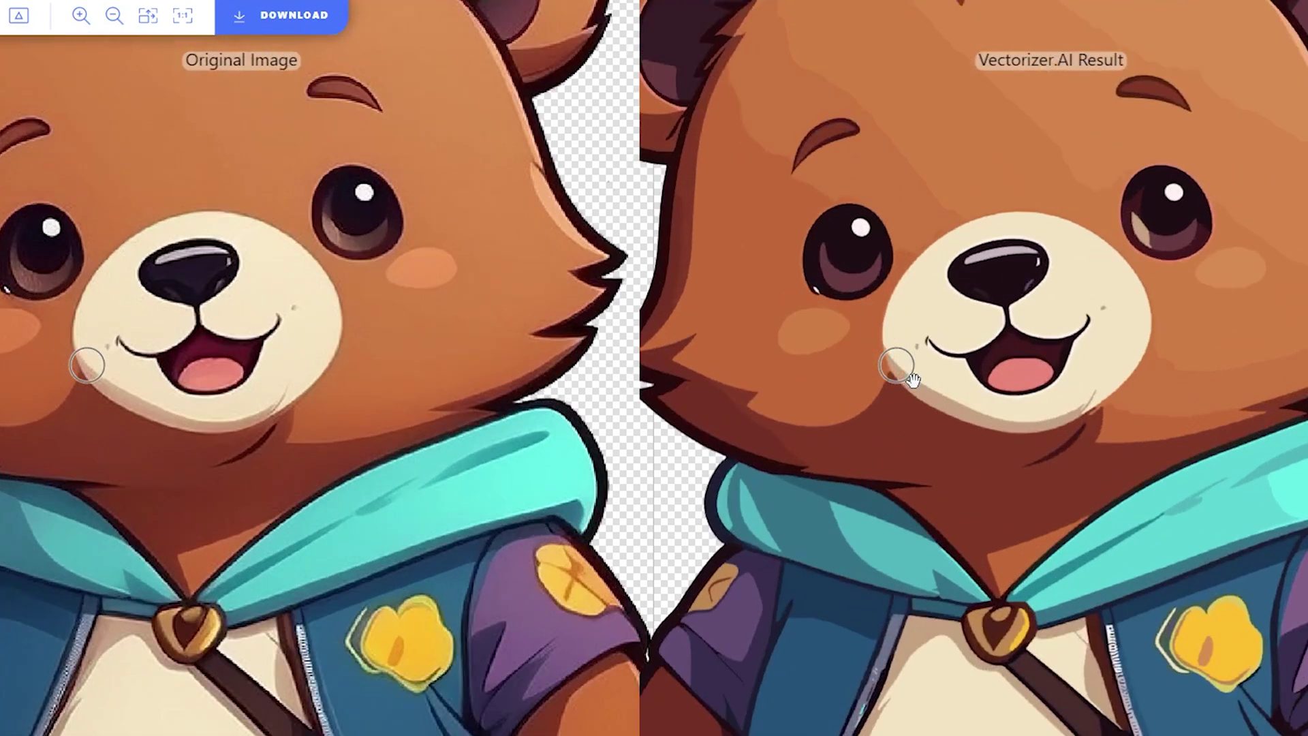
scroll(910, 376, "up", 3)
scroll(910, 377, "up", 2)
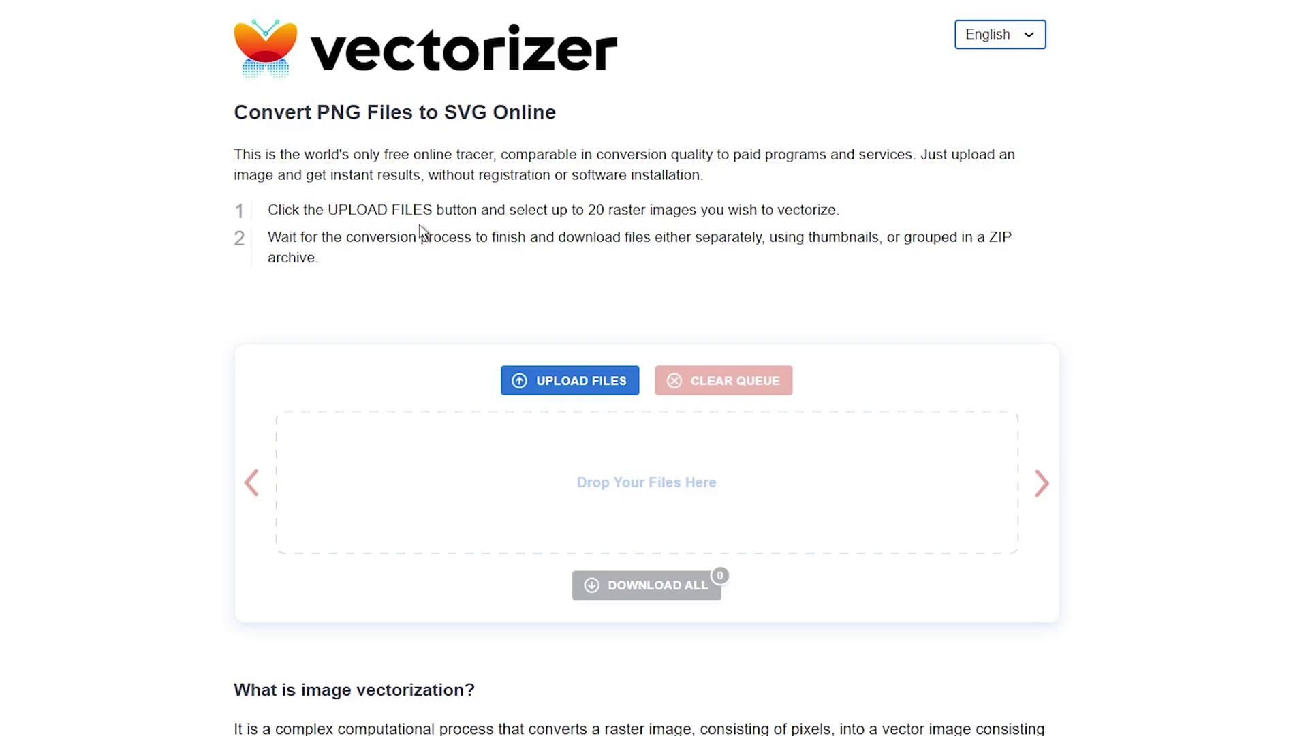
Step: Check Vectorizer's 20-image limit, then drop the three bear sticker images into its upload zone
left_click_drag(587, 208, 710, 227)
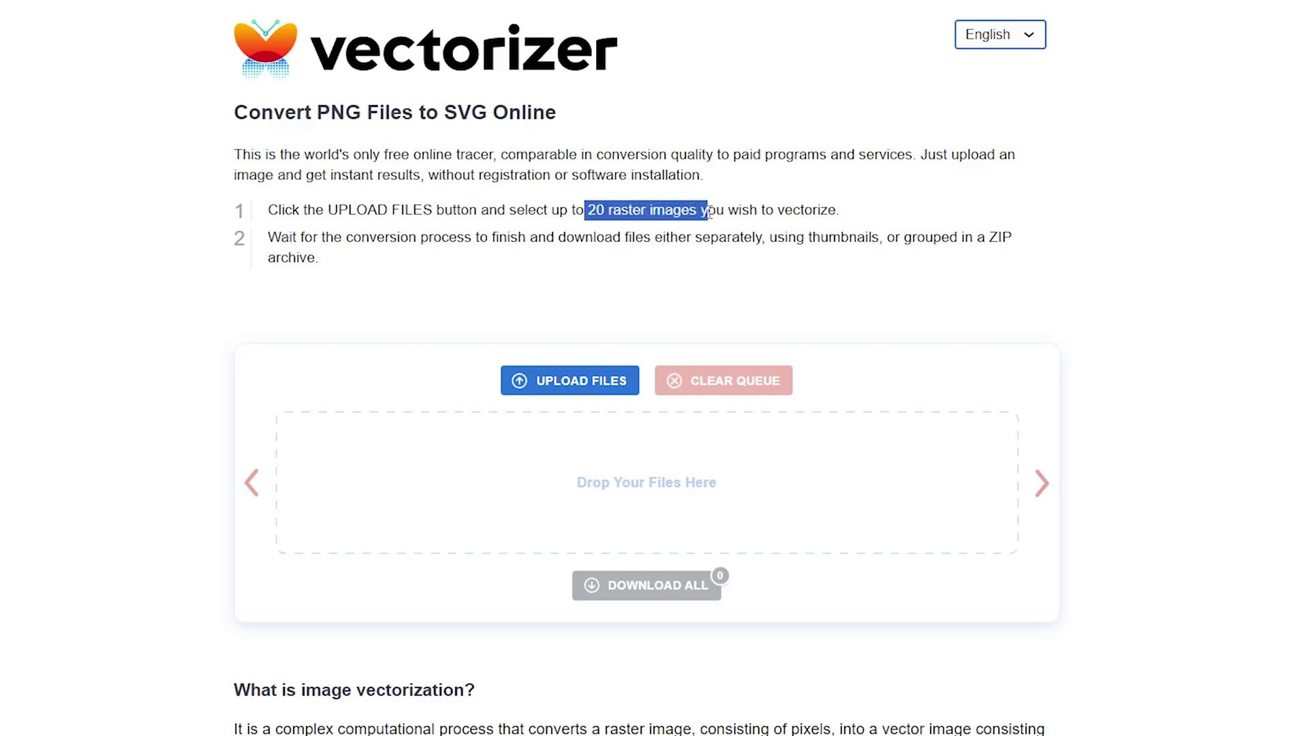
left_click(706, 240)
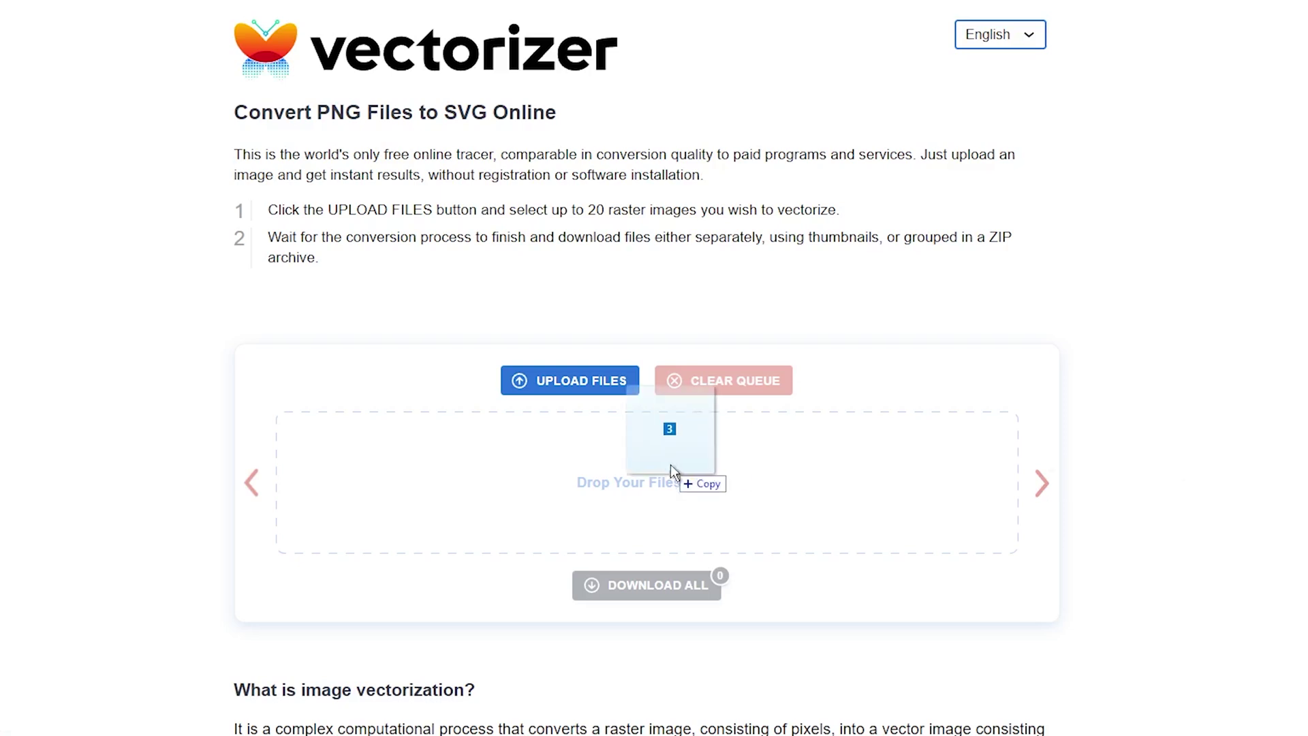
left_click_drag(667, 467, 614, 484)
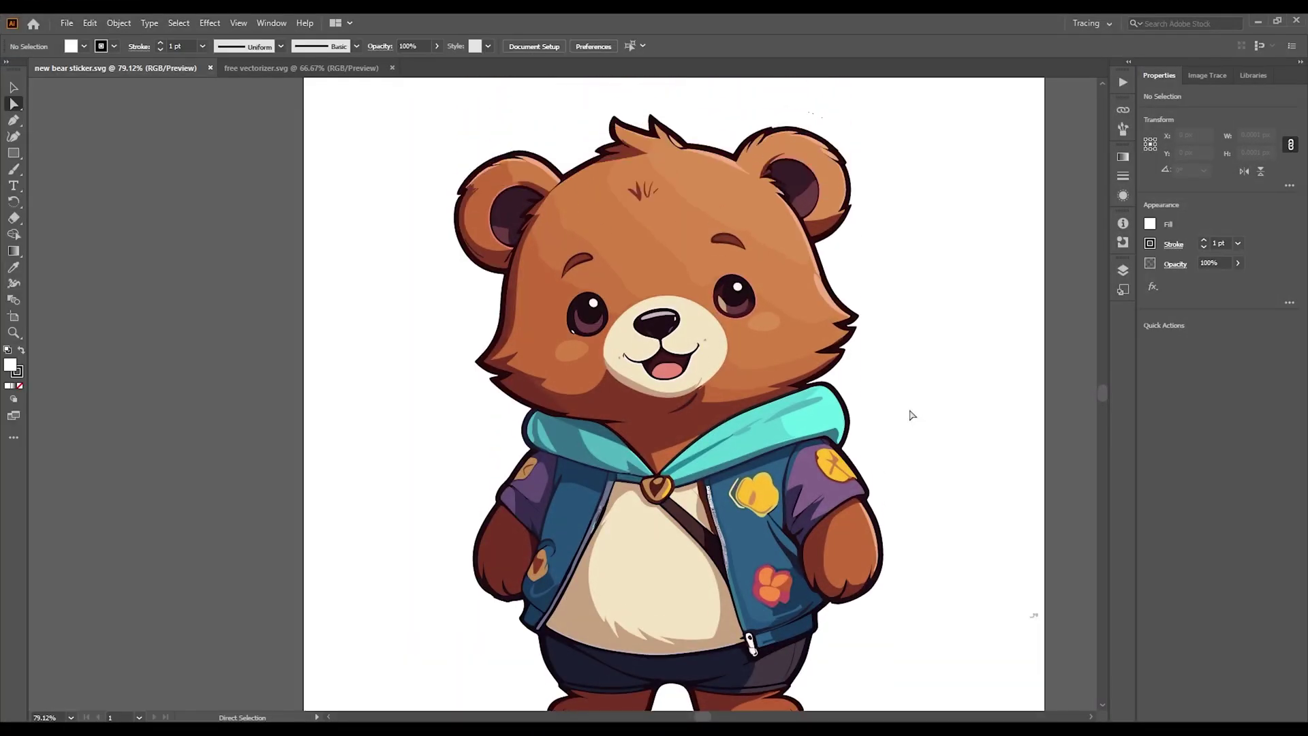
scroll(911, 415, "up", 2)
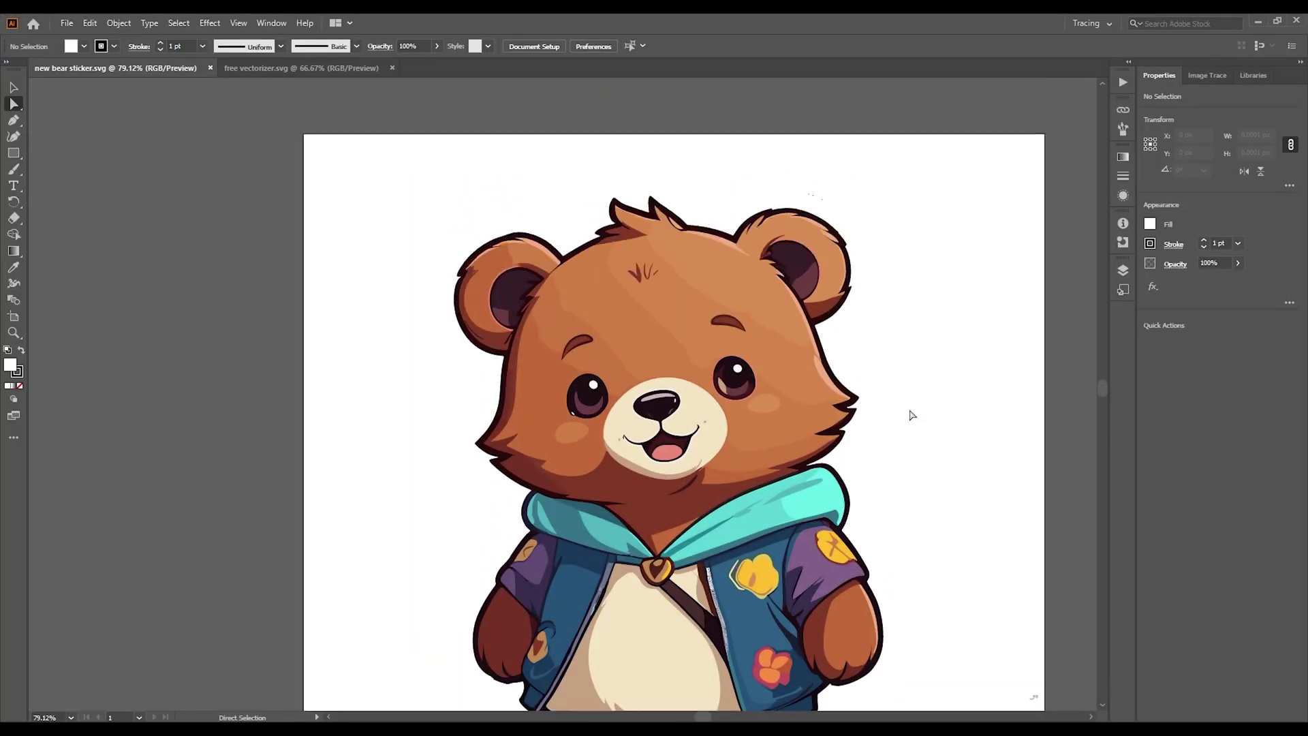
scroll(911, 415, "down", 1)
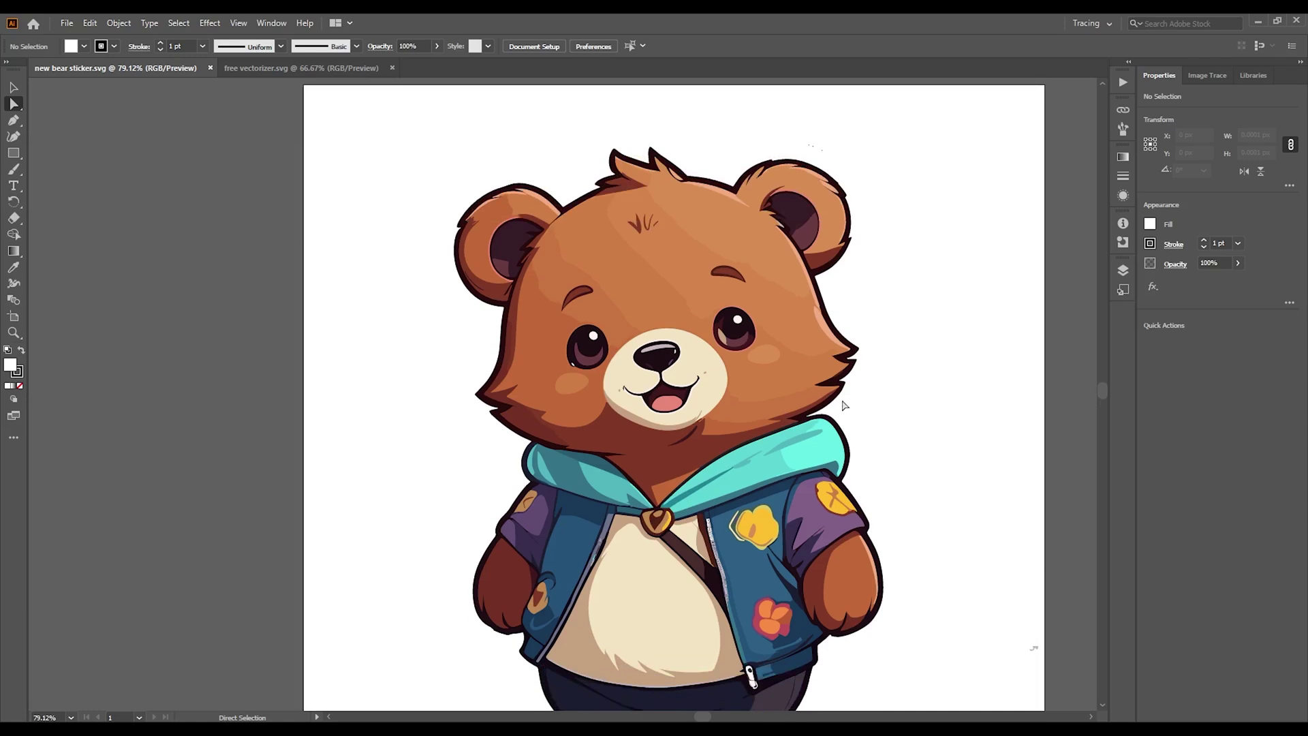
Step: At actual size, select the bear's face shading, head-top and teal collar shapes
key("v")
key("ctrl+1")
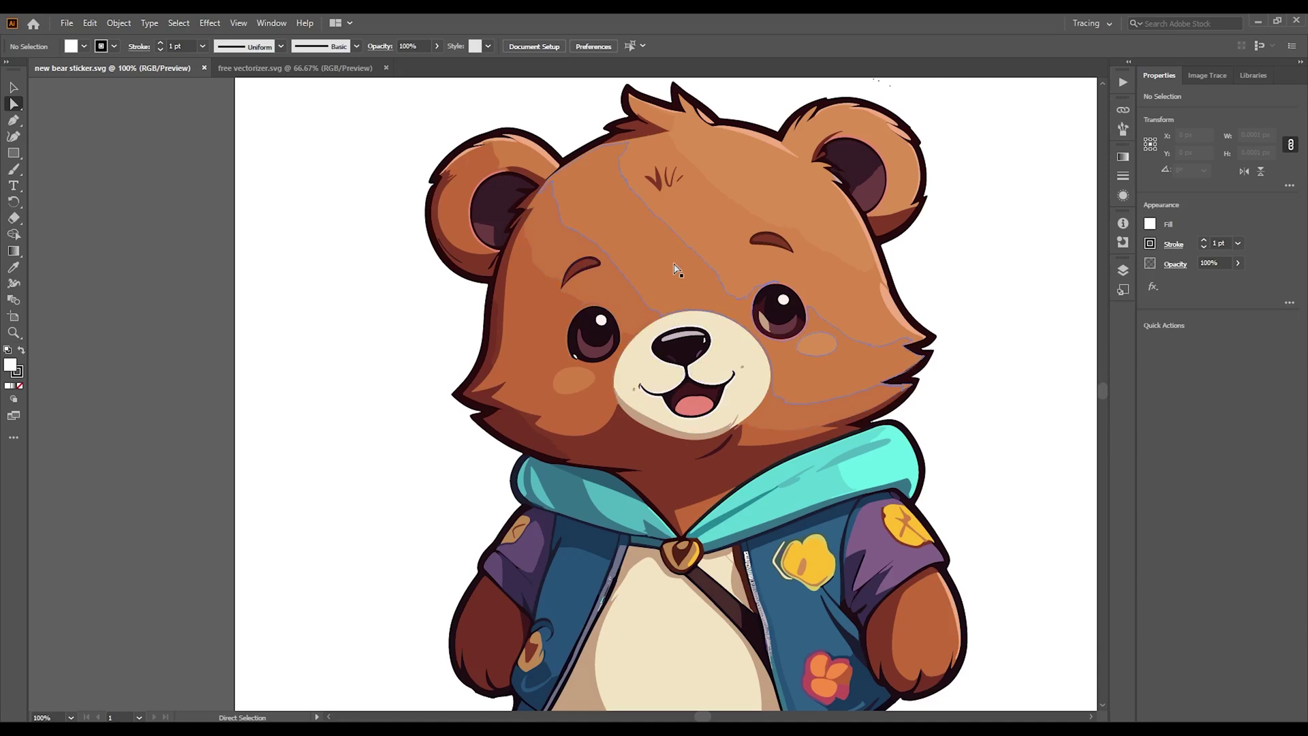
left_click(673, 270)
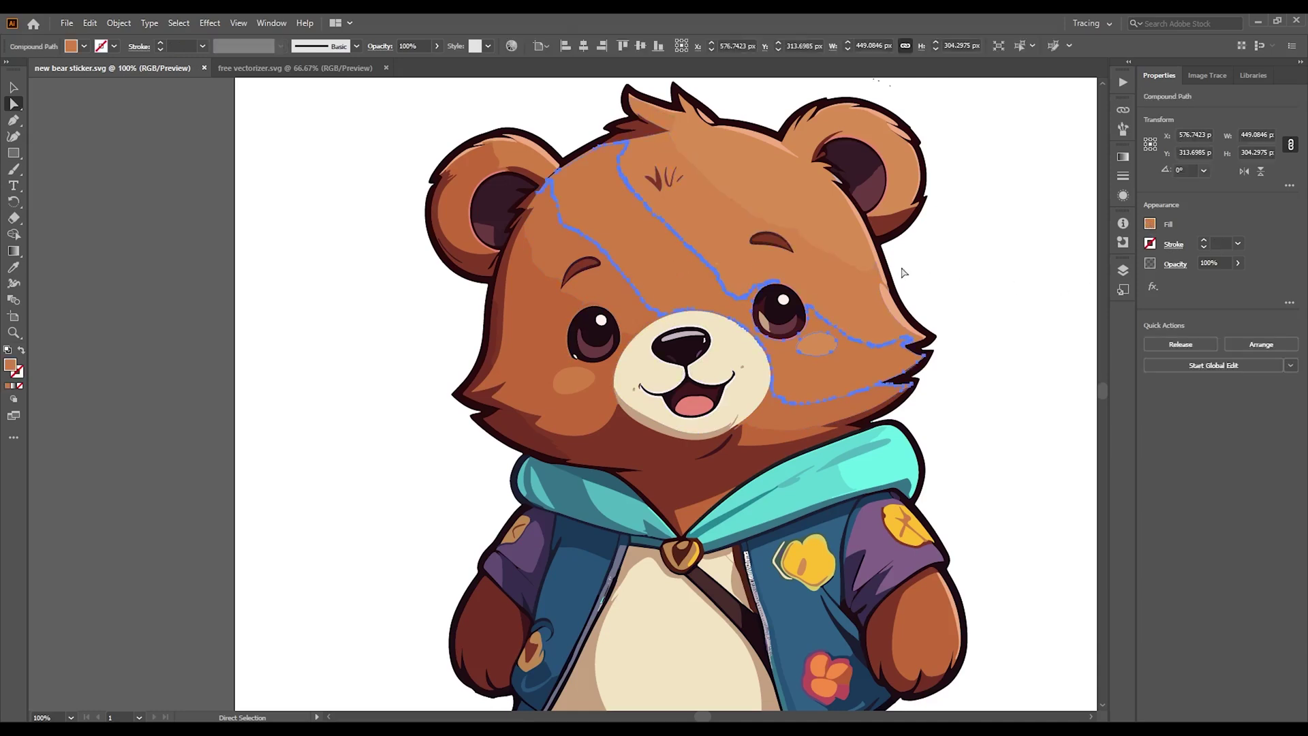
left_click(688, 107)
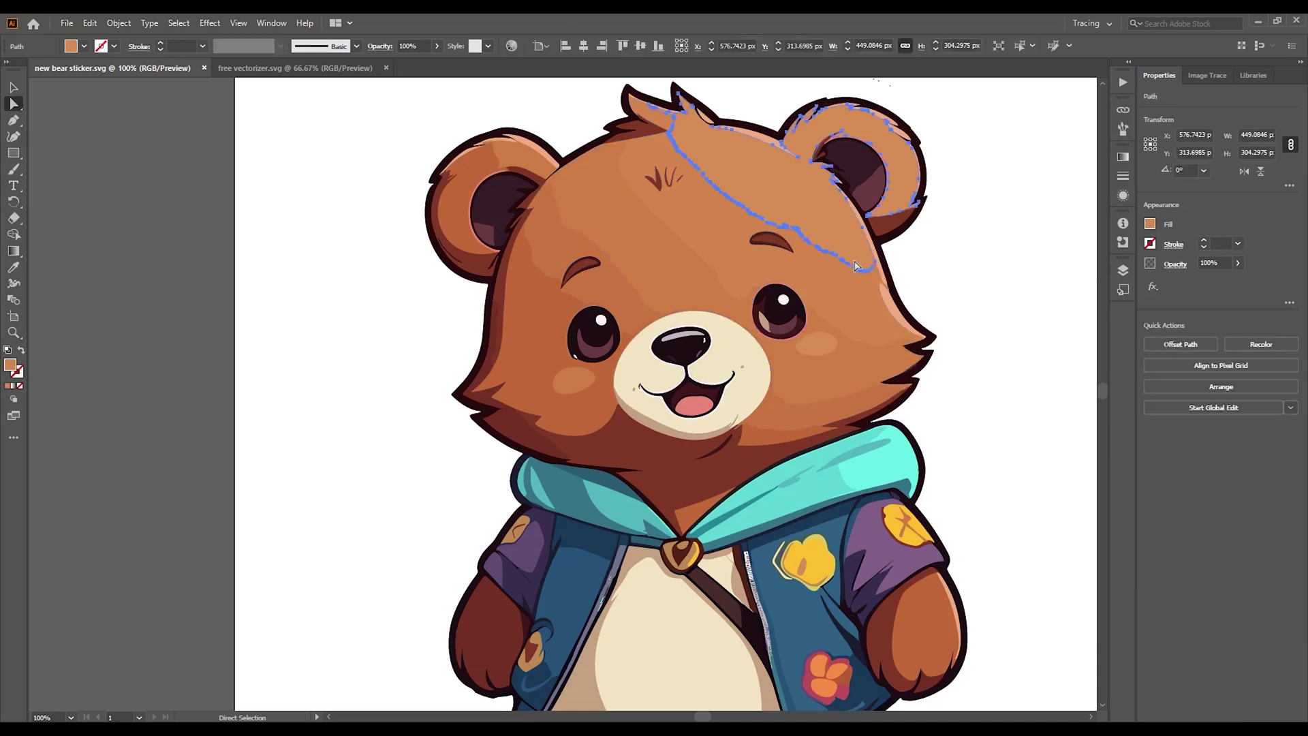
left_click(847, 481)
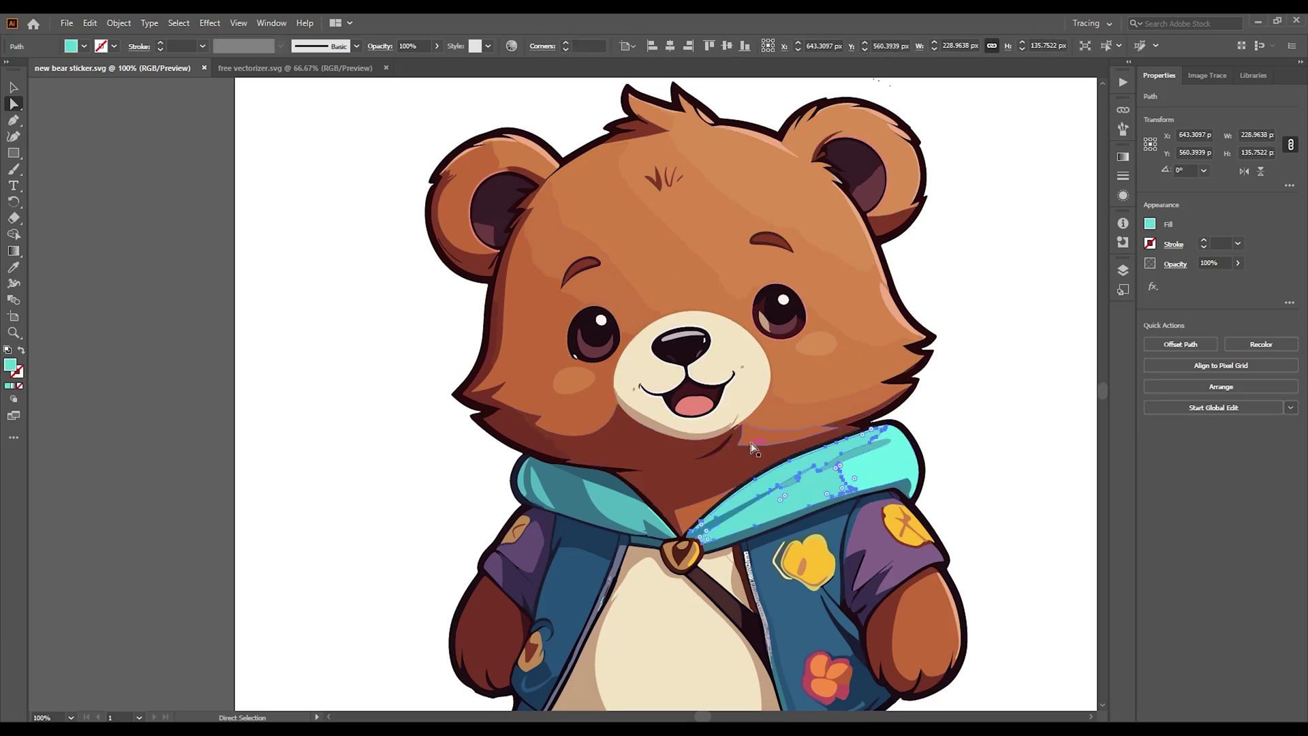
Step: Select the chin, cream muzzle and head-fur shapes, then deselect and magnify the face to 300%
left_click(695, 476)
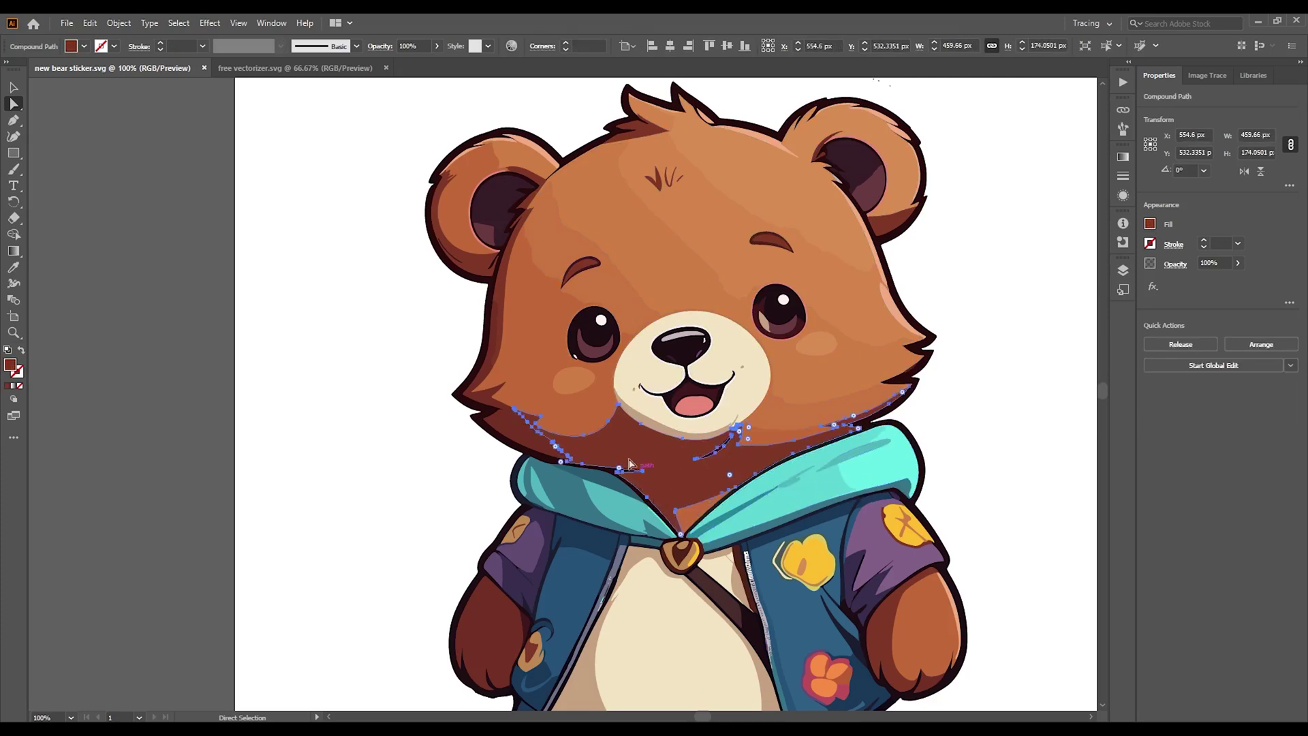
left_click(567, 215)
left_click(705, 379)
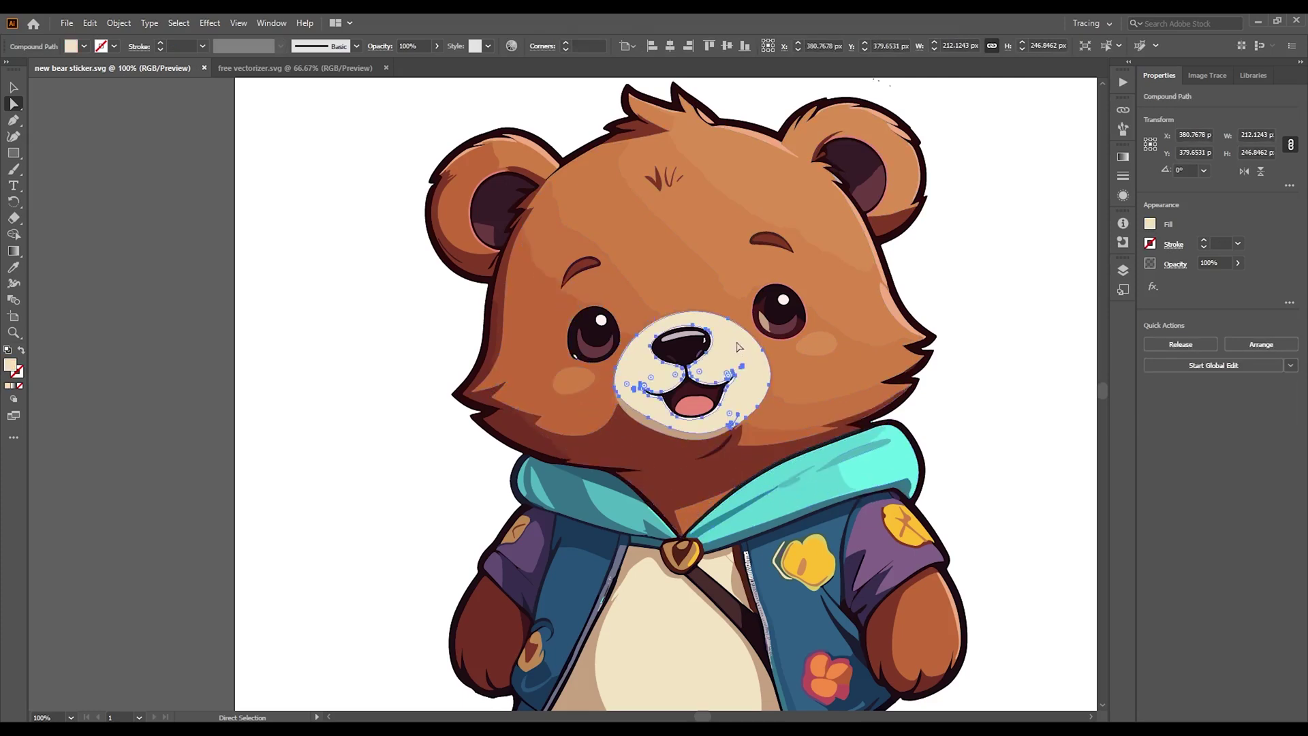
left_click(713, 283)
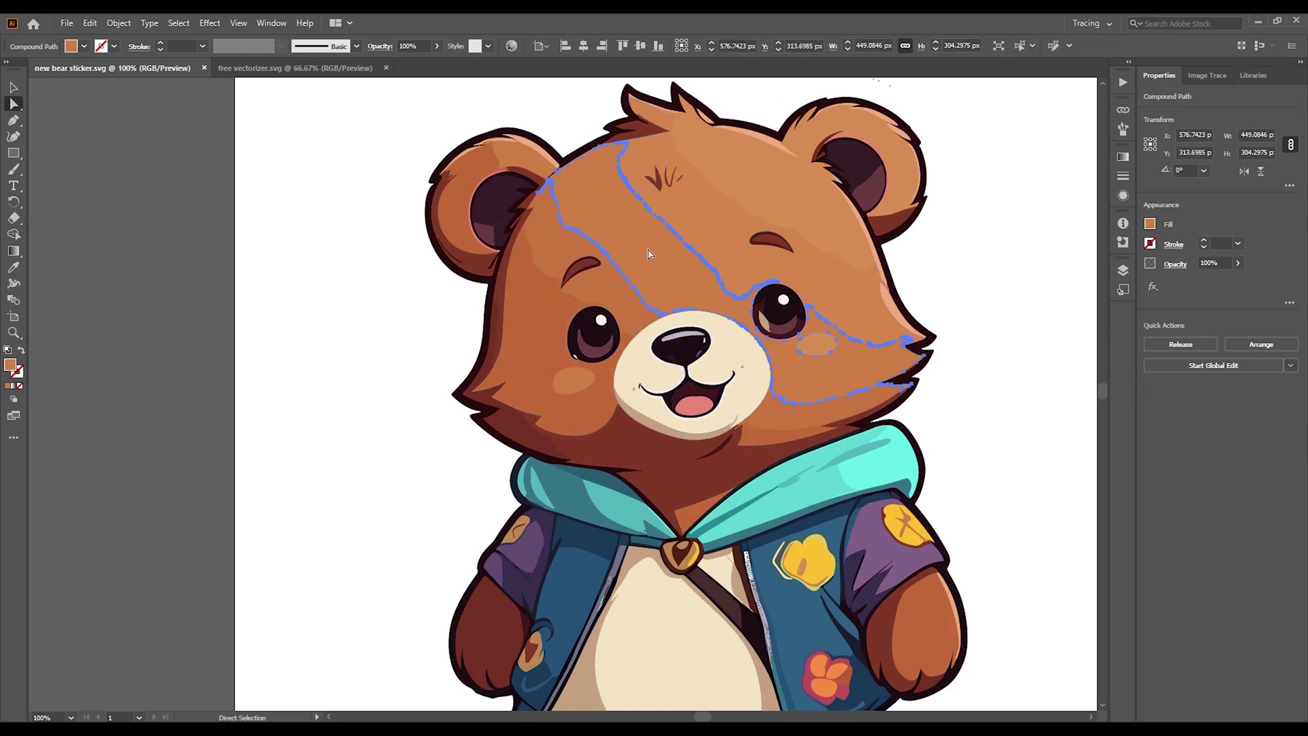
scroll(648, 256, "up", 1)
scroll(818, 358, "down", 2)
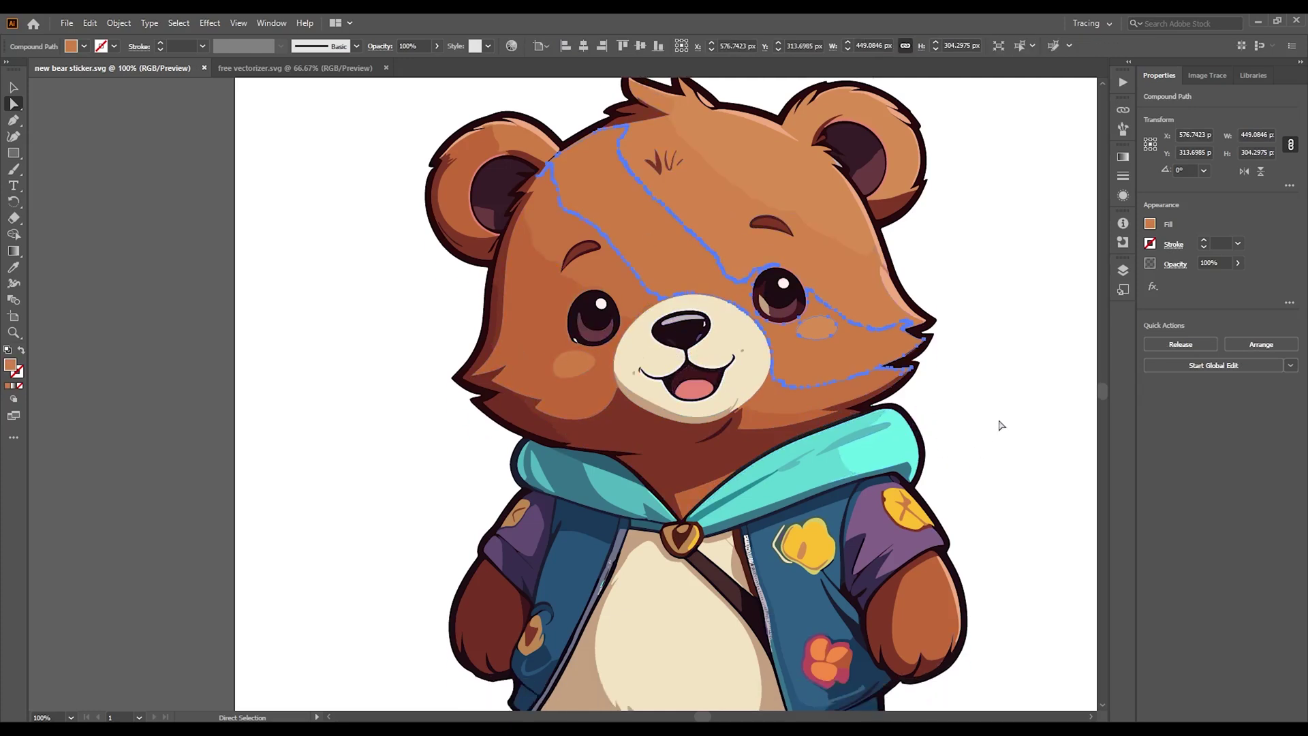
left_click(1001, 425)
scroll(1002, 415, "up", 2, "alt")
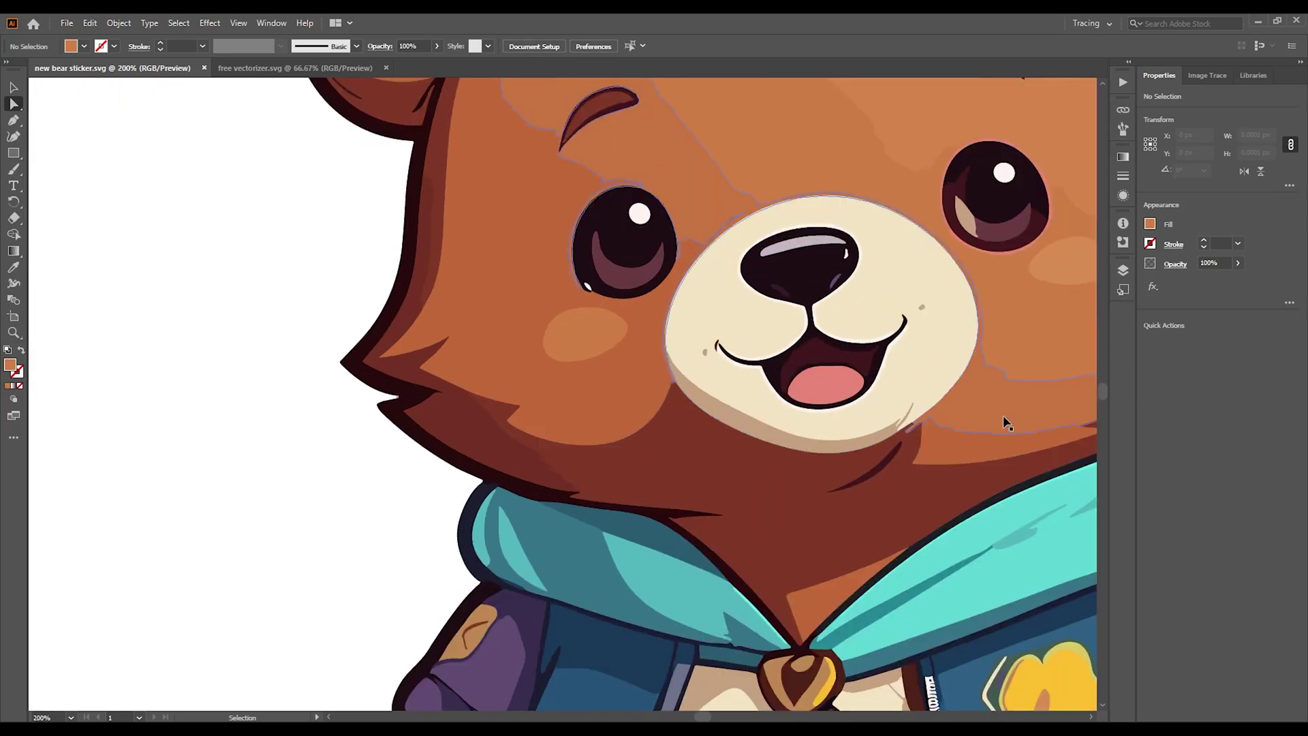
scroll(1006, 423, "up", 1, "alt")
scroll(716, 451, "down", 4)
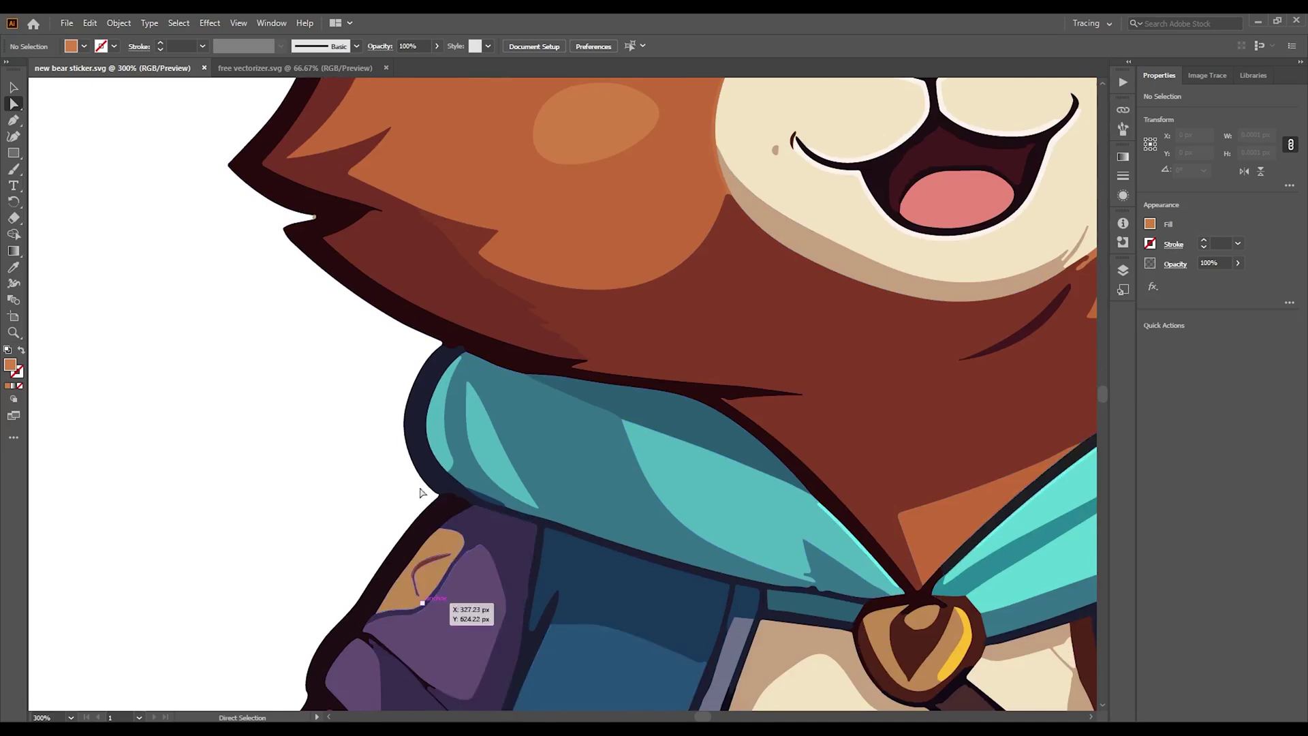
left_click(296, 67)
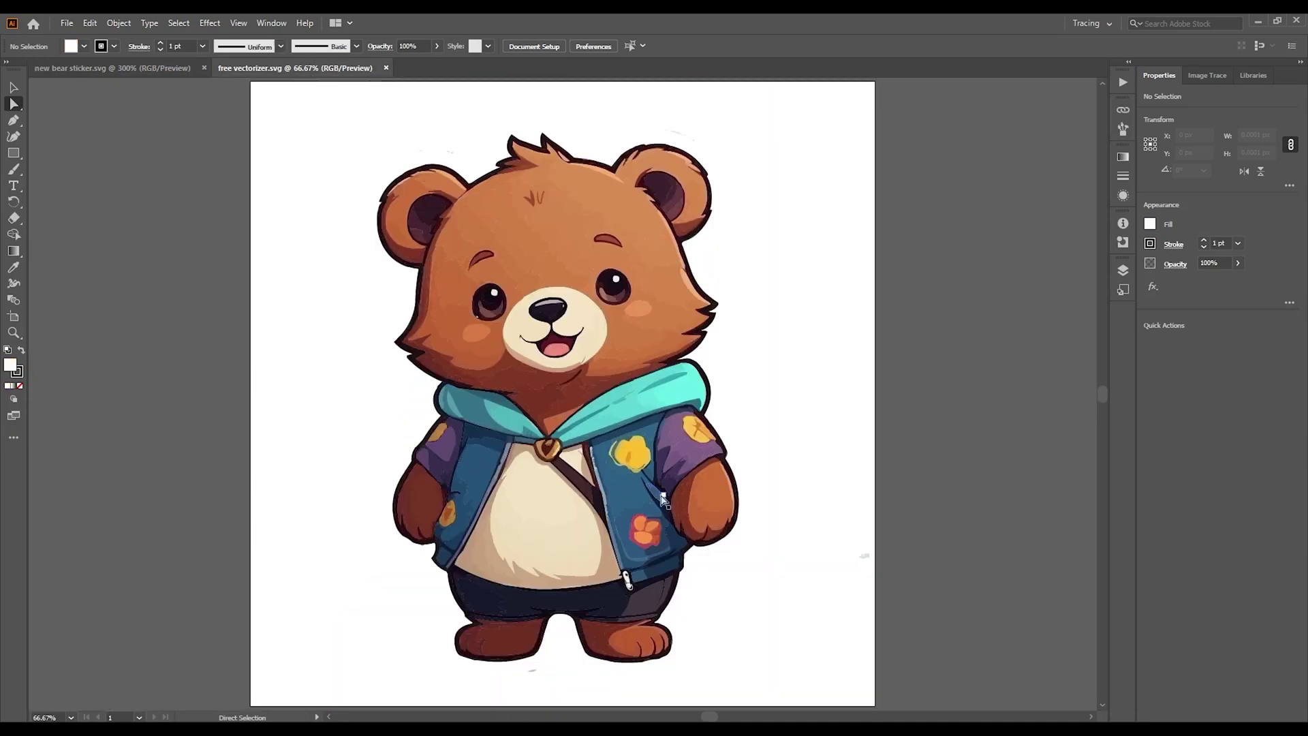
scroll(663, 499, "up", 2)
scroll(662, 499, "up", 2)
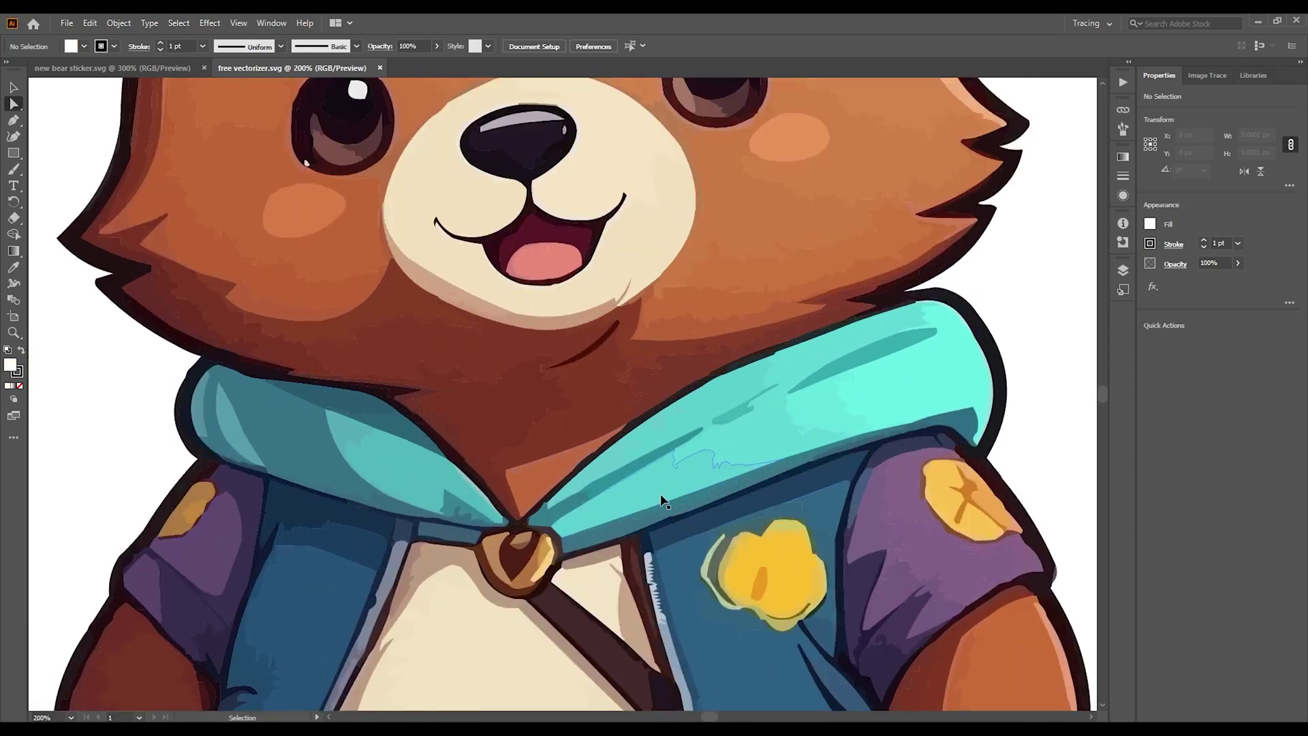
scroll(662, 500, "up", 1)
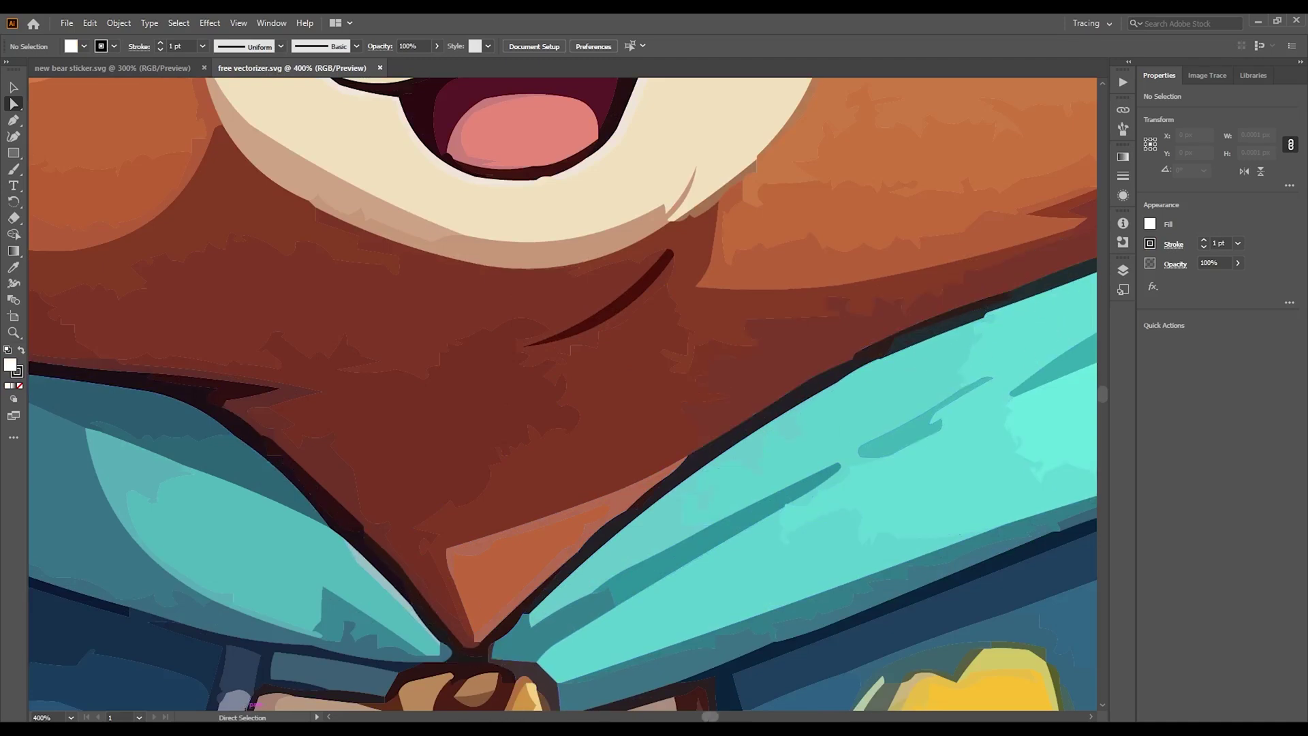
scroll(654, 388, "down", 10)
scroll(654, 389, "down", 8)
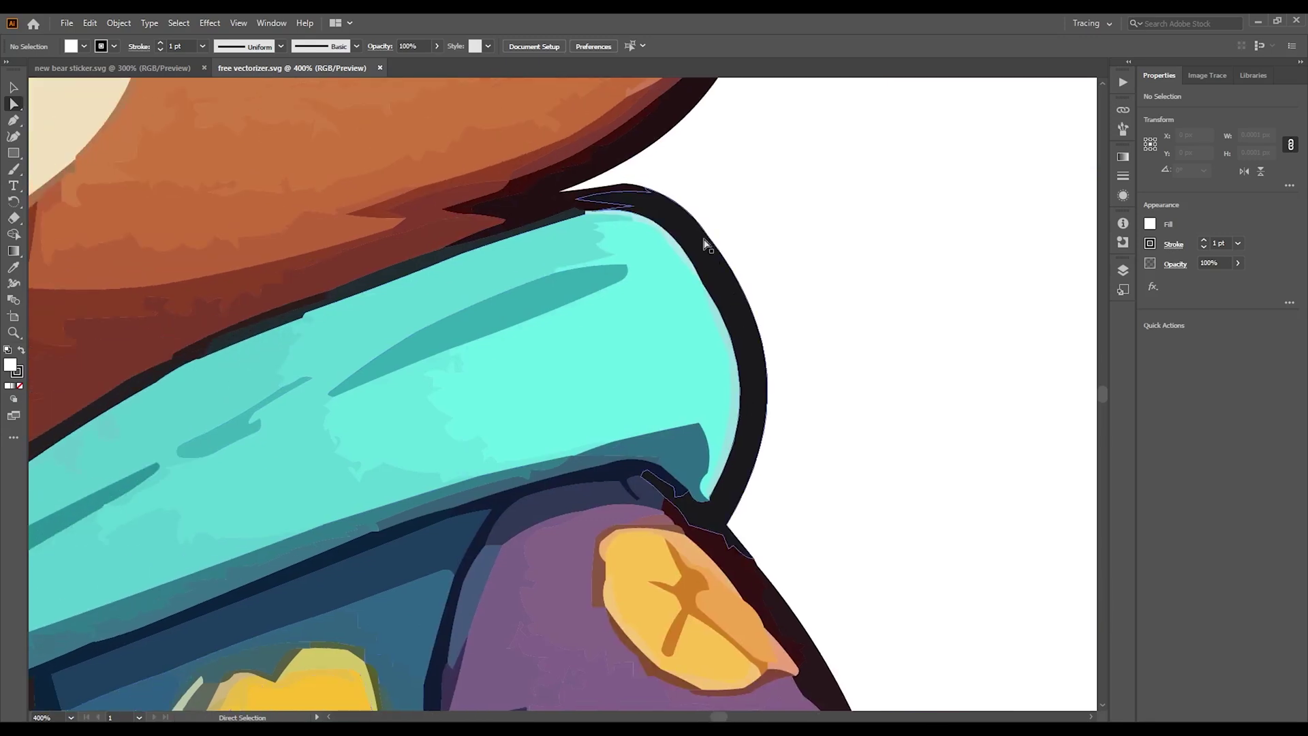
scroll(706, 237, "up", 4)
scroll(706, 238, "up", 4)
scroll(706, 225, "up", 4)
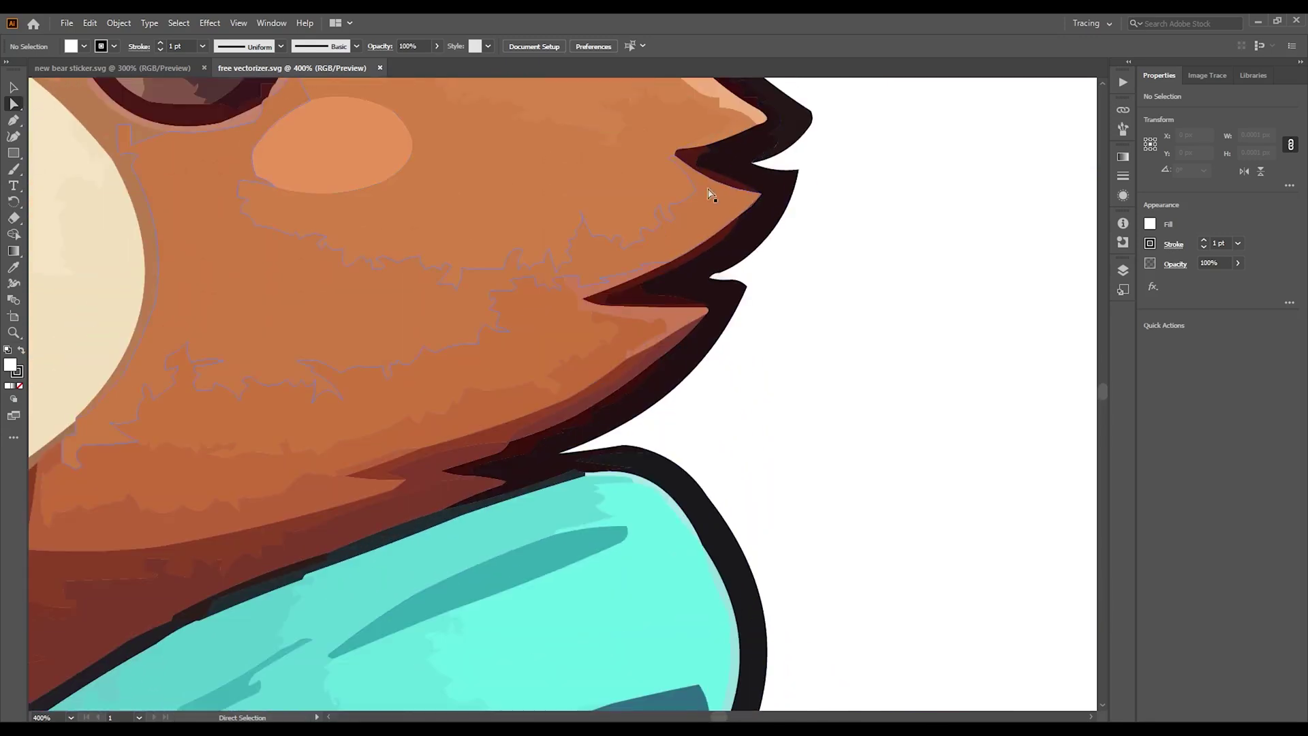
scroll(680, 296, "down", 4)
scroll(680, 297, "down", 4)
scroll(680, 296, "down", 4)
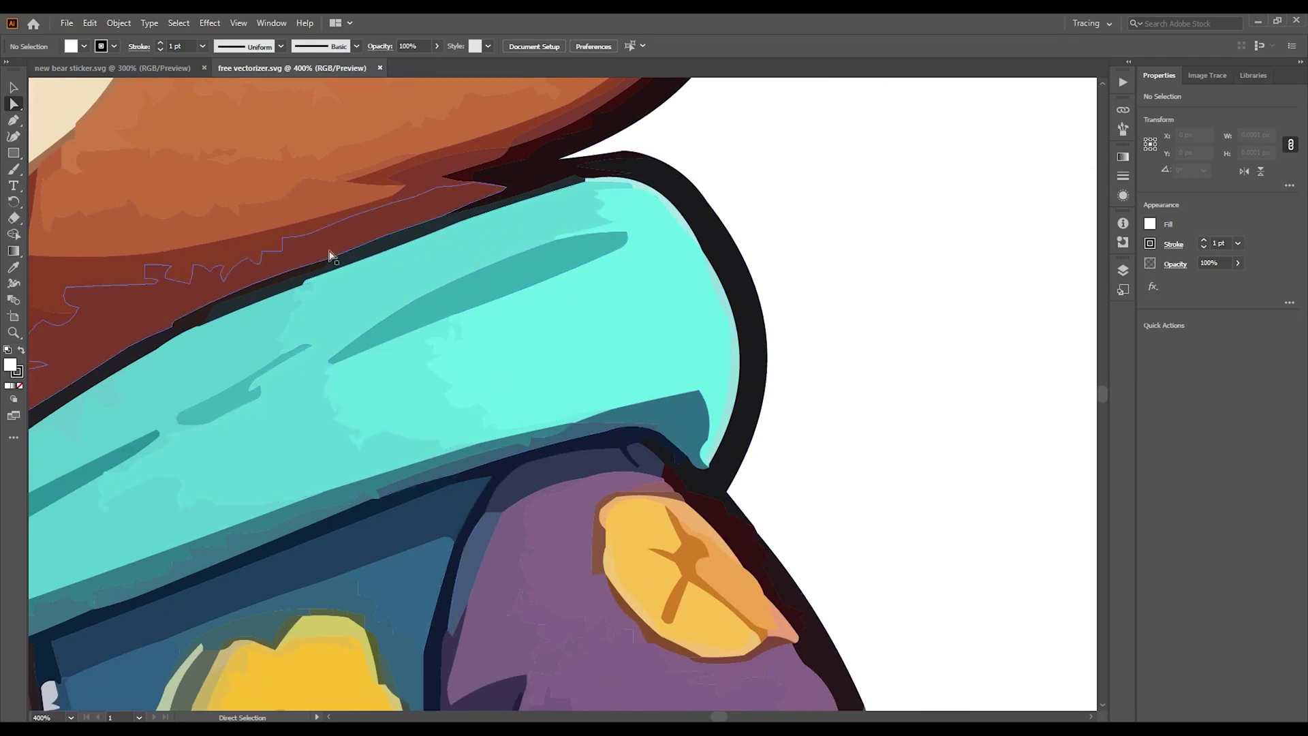
left_click_drag(714, 715, 757, 715)
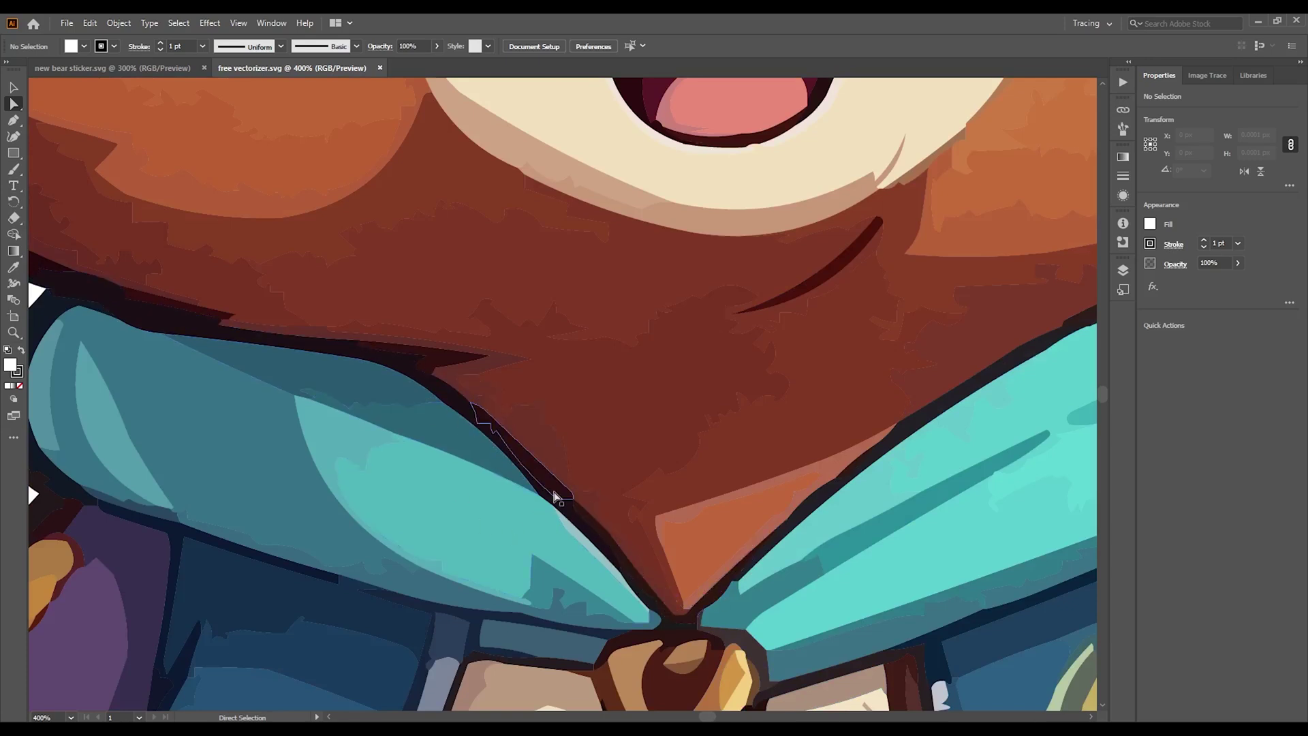
key("v")
key("ctrl+minus")
key("ctrl+minus")
key("ctrl+minus")
key("ctrl+minus")
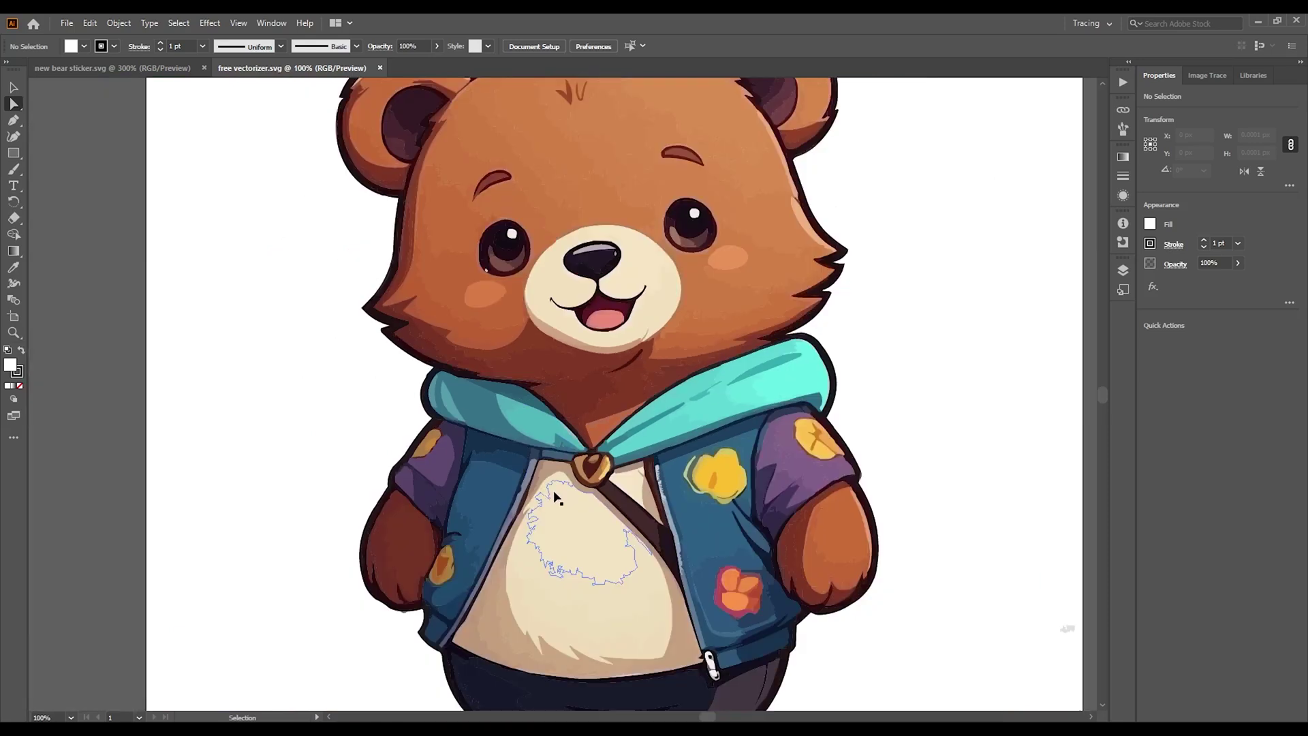
key("ctrl+minus")
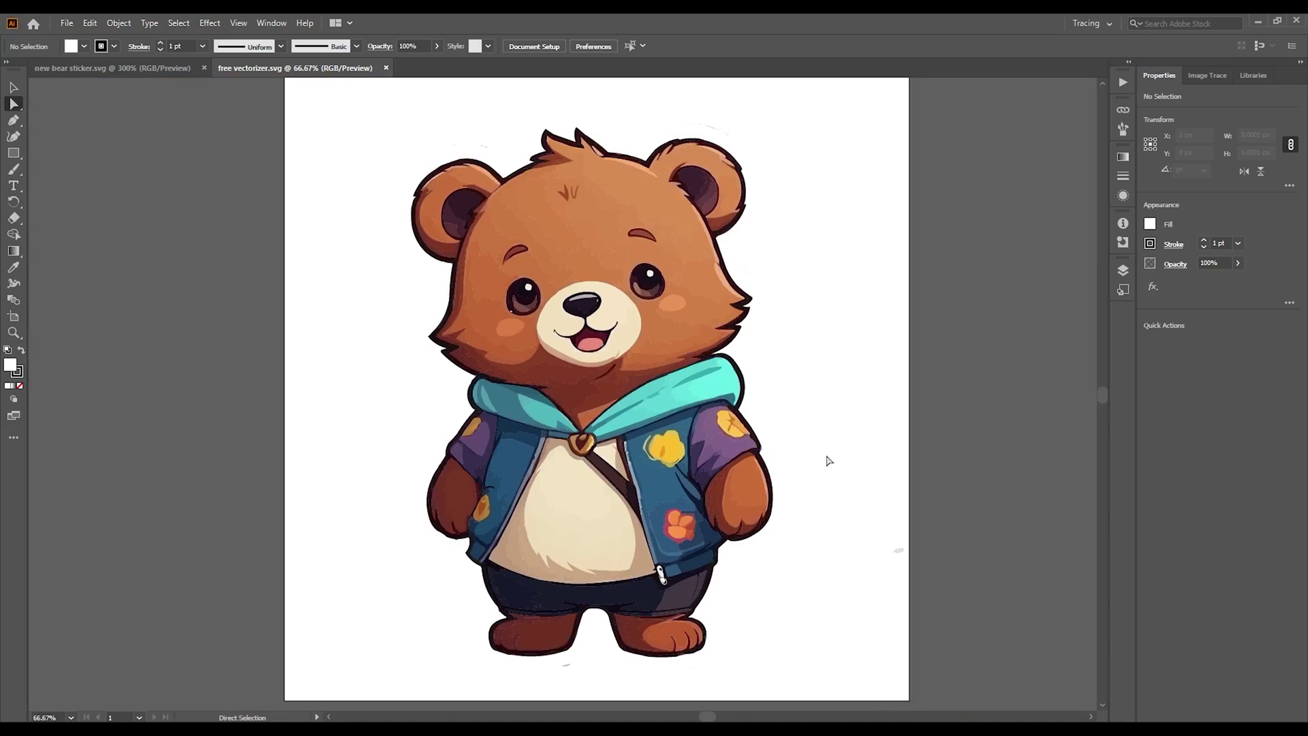
Step: Switch back to the new bear sticker.svg document with Direct Selection (A) active
left_click(112, 67)
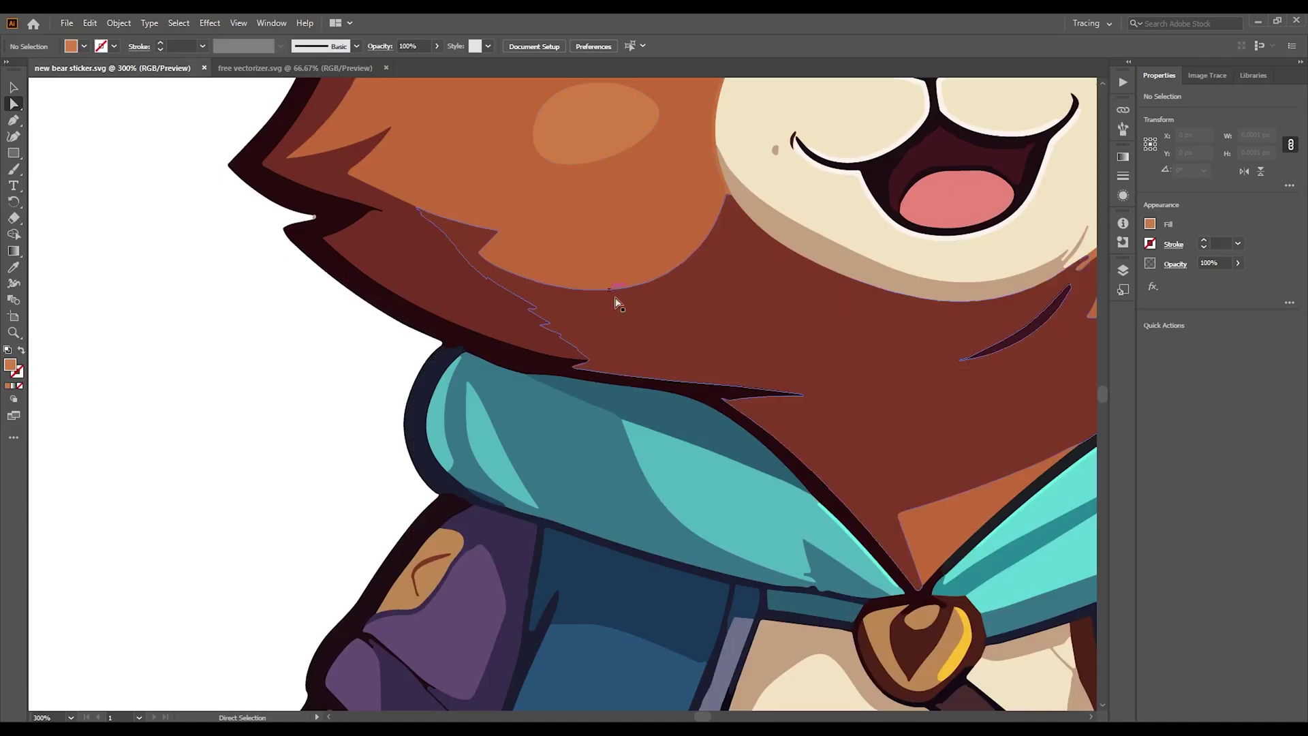
scroll(811, 447, "down", 2)
scroll(810, 448, "up", 4)
scroll(811, 448, "down", 5)
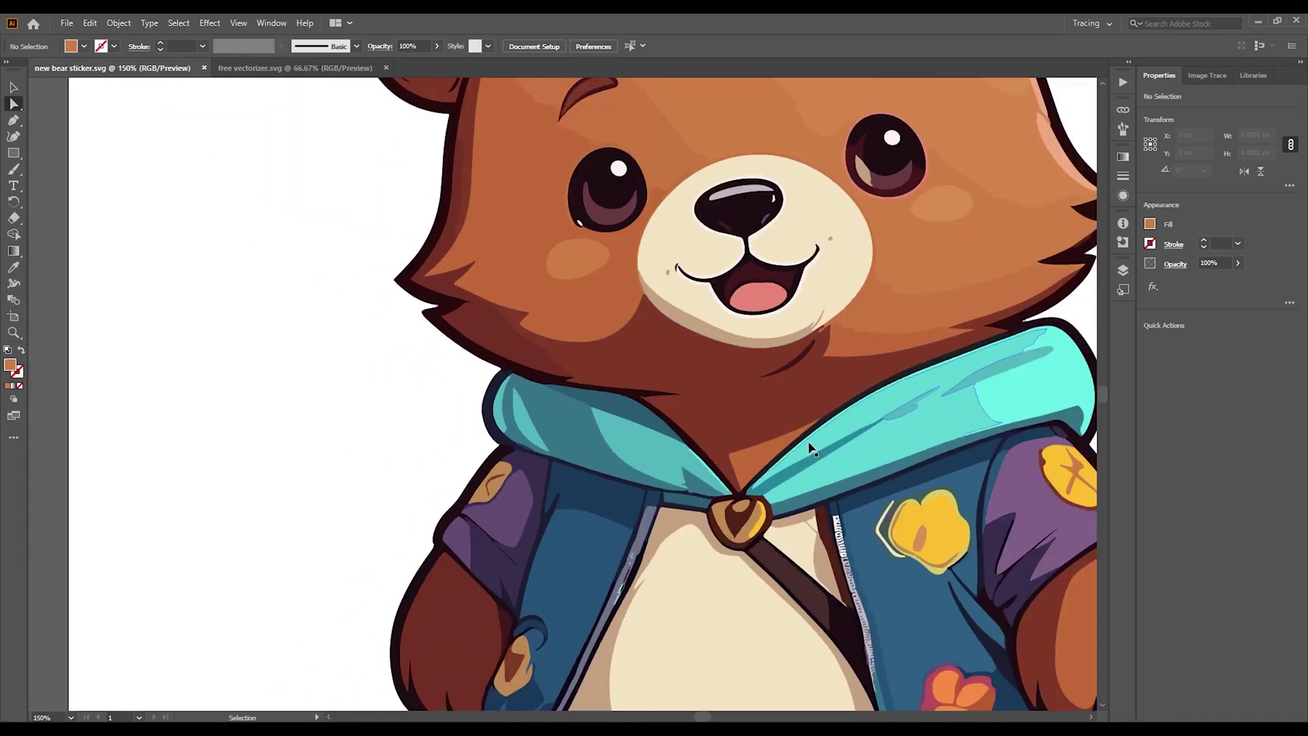
key("a")
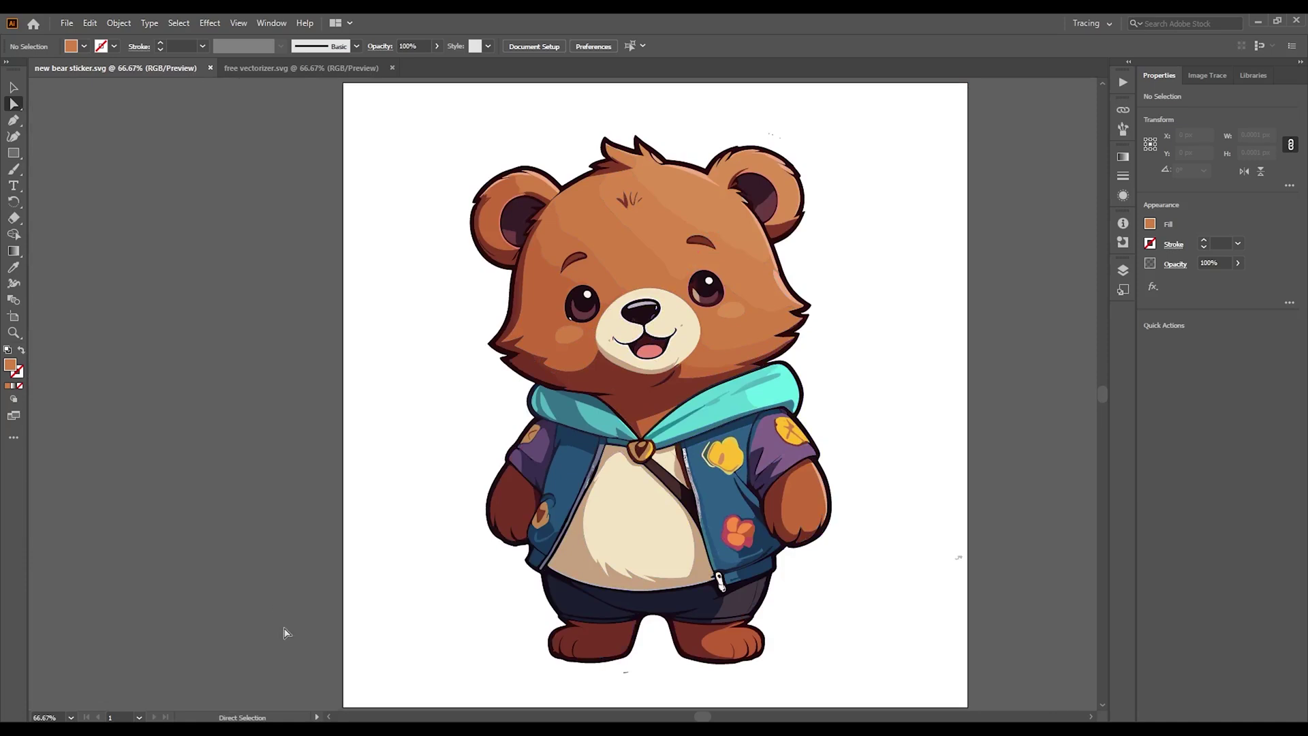
scroll(308, 613, "down", 2)
scroll(315, 582, "up", 4)
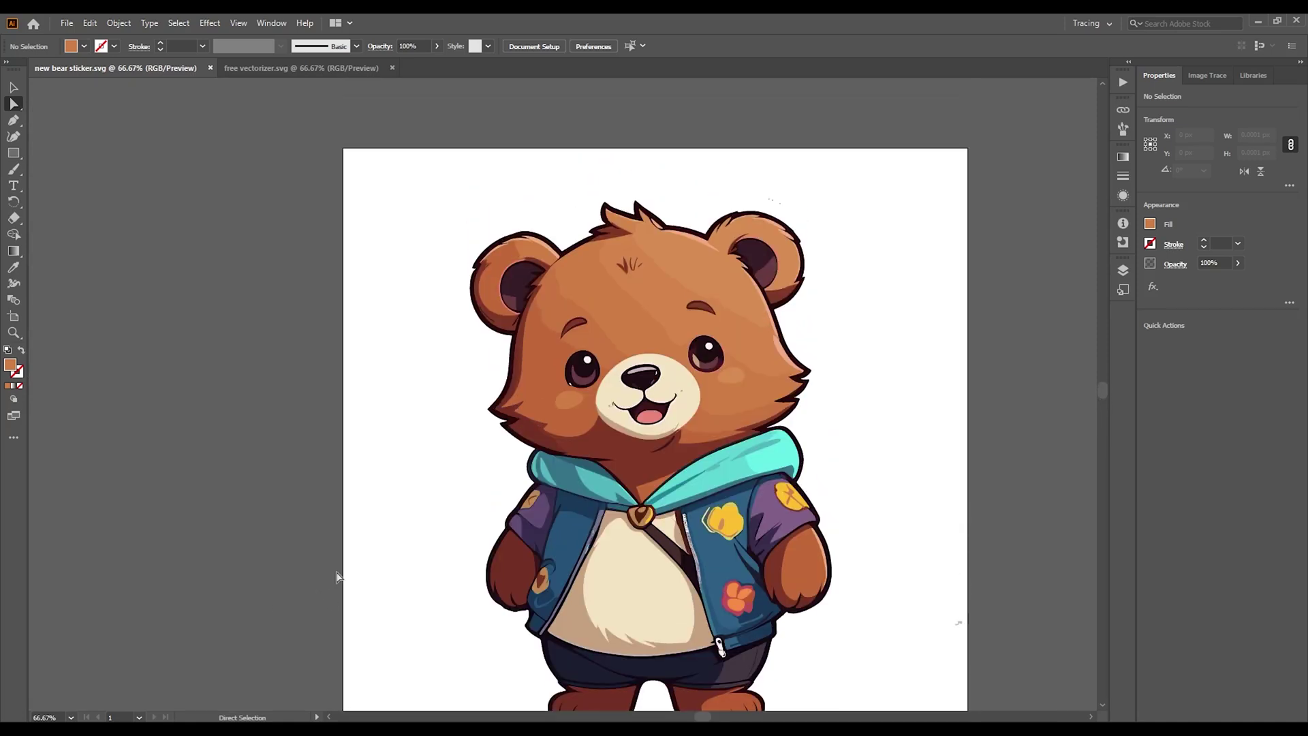
scroll(336, 559, "down", 3)
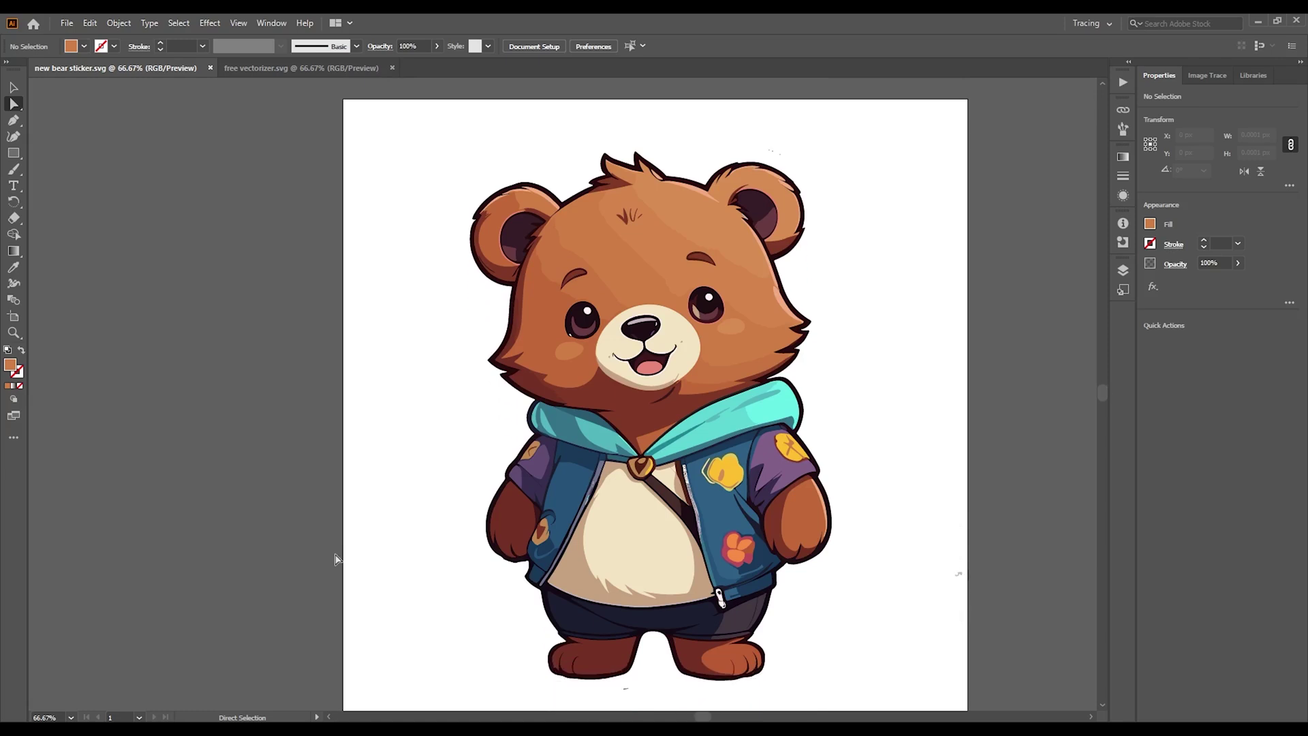